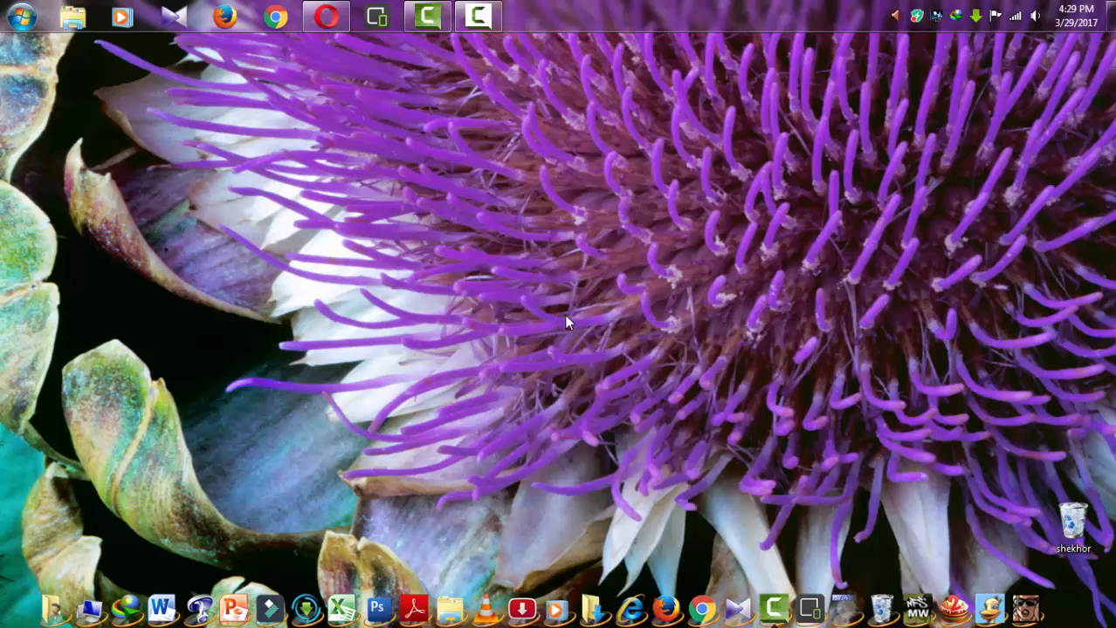
pyautogui.rightClick(563, 314)
pyautogui.click(616, 359)
pyautogui.rightClick(571, 80)
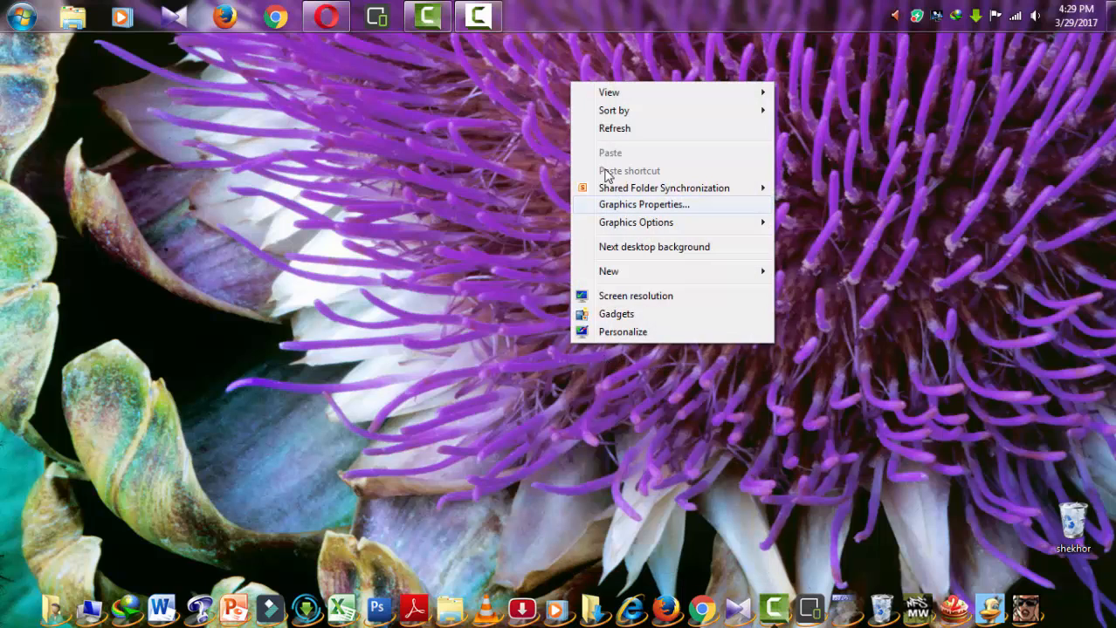
pyautogui.click(627, 131)
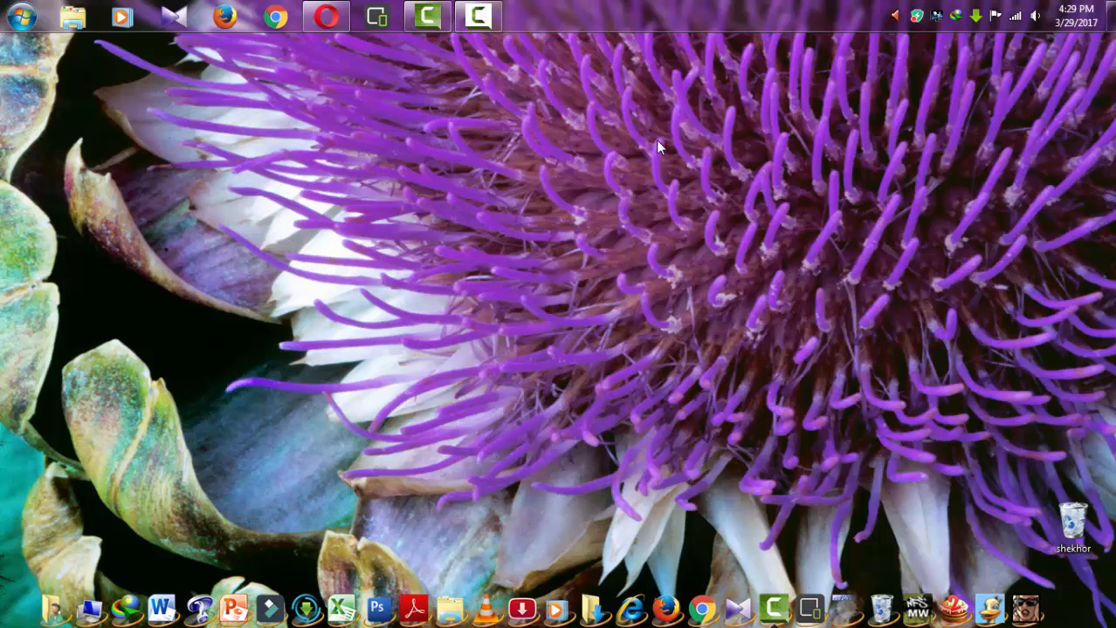
pyautogui.moveTo(209, 158); pyautogui.dragTo(898, 419)
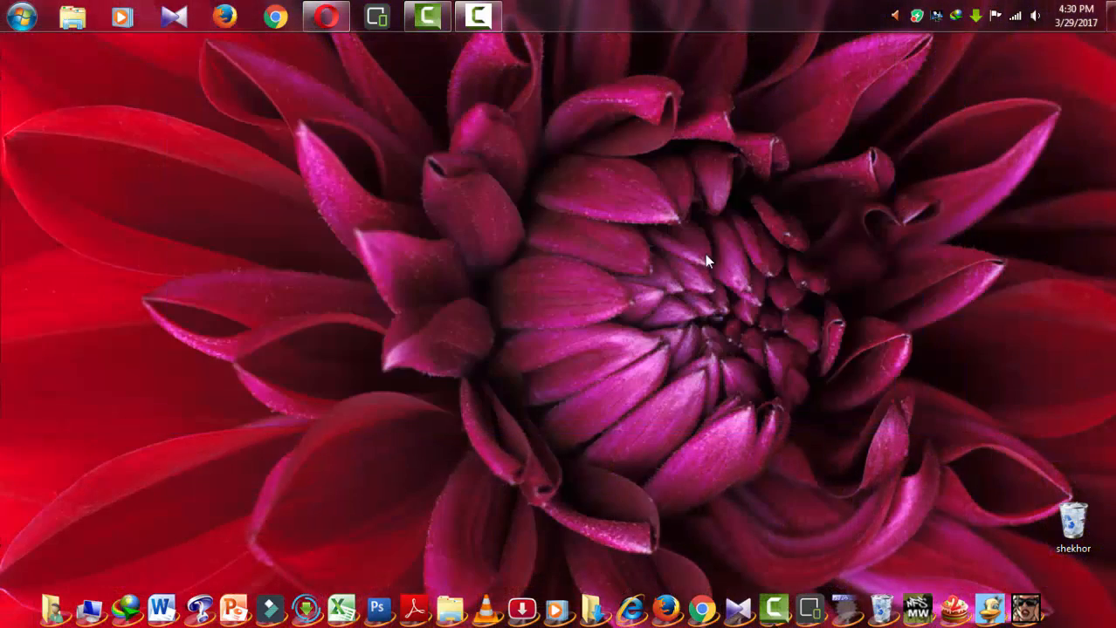
pyautogui.rightClick(705, 254)
pyautogui.click(768, 302)
pyautogui.moveTo(352, 90); pyautogui.dragTo(855, 454)
pyautogui.rightClick(606, 266)
pyautogui.click(650, 312)
# Step: Switch to Opera, subscribe to the Everything Pro Here? channel and enable all notifications for it
pyautogui.click(323, 19)
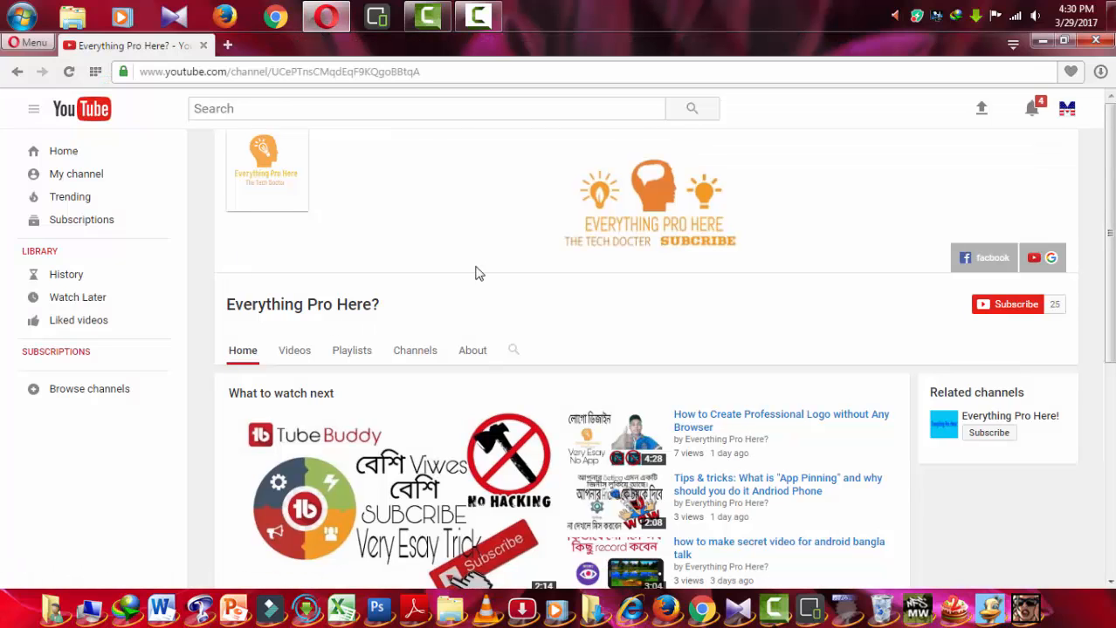
pyautogui.click(1016, 316)
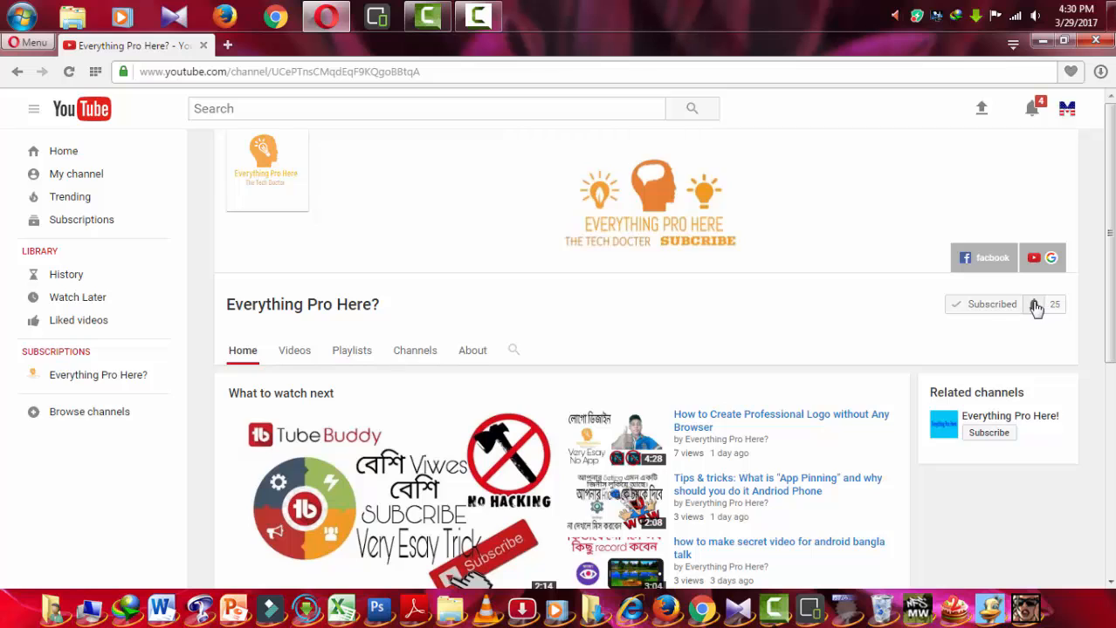
pyautogui.click(1034, 306)
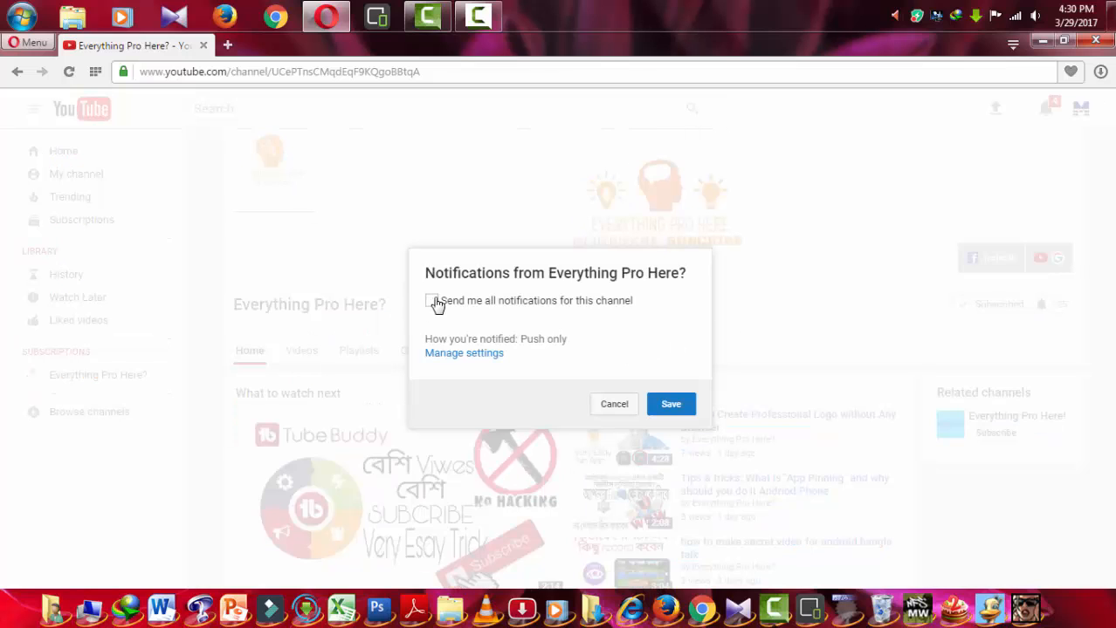
pyautogui.click(670, 404)
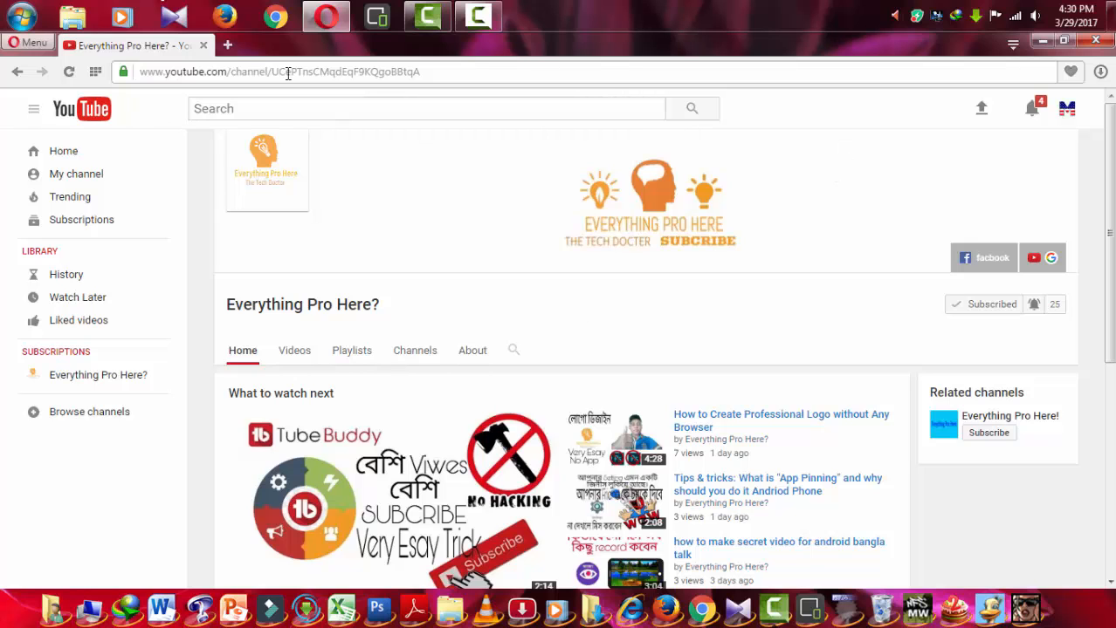
# Step: Close the YouTube page, go to picmonkey.com and start a new design on a blank canvas
pyautogui.click(204, 46)
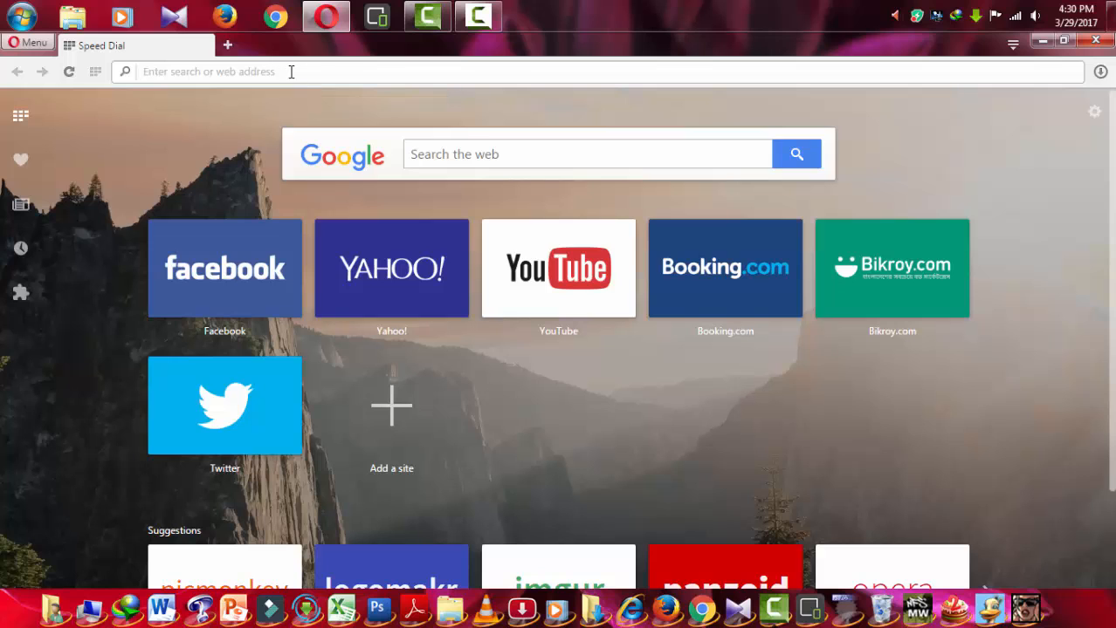
pyautogui.write('picmonkey.com')
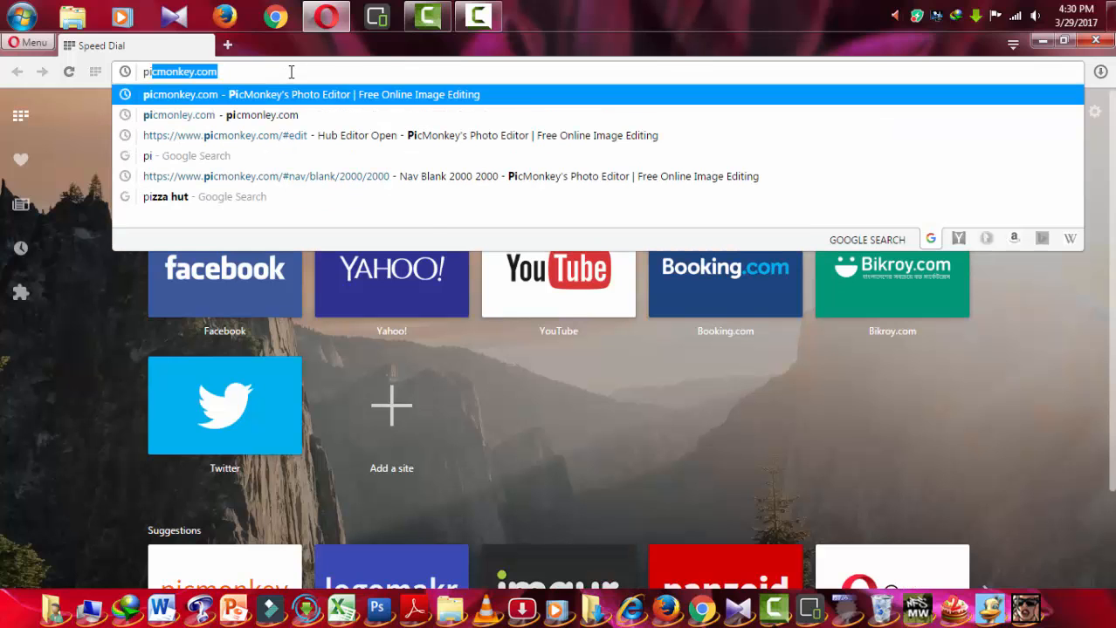
pyautogui.press('Return')
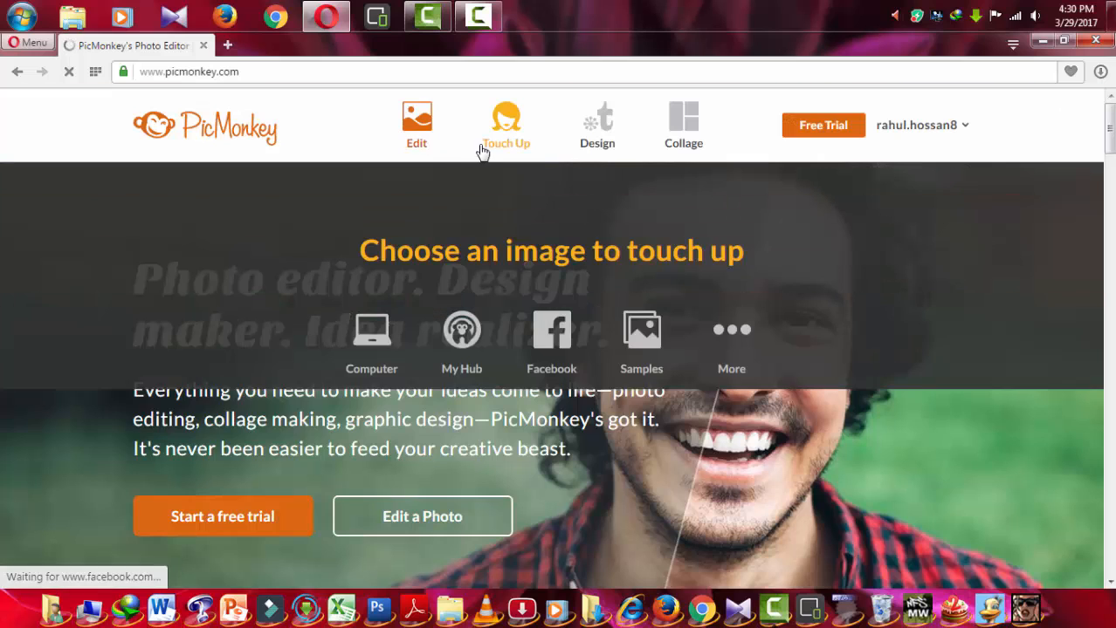
pyautogui.moveTo(642, 143)
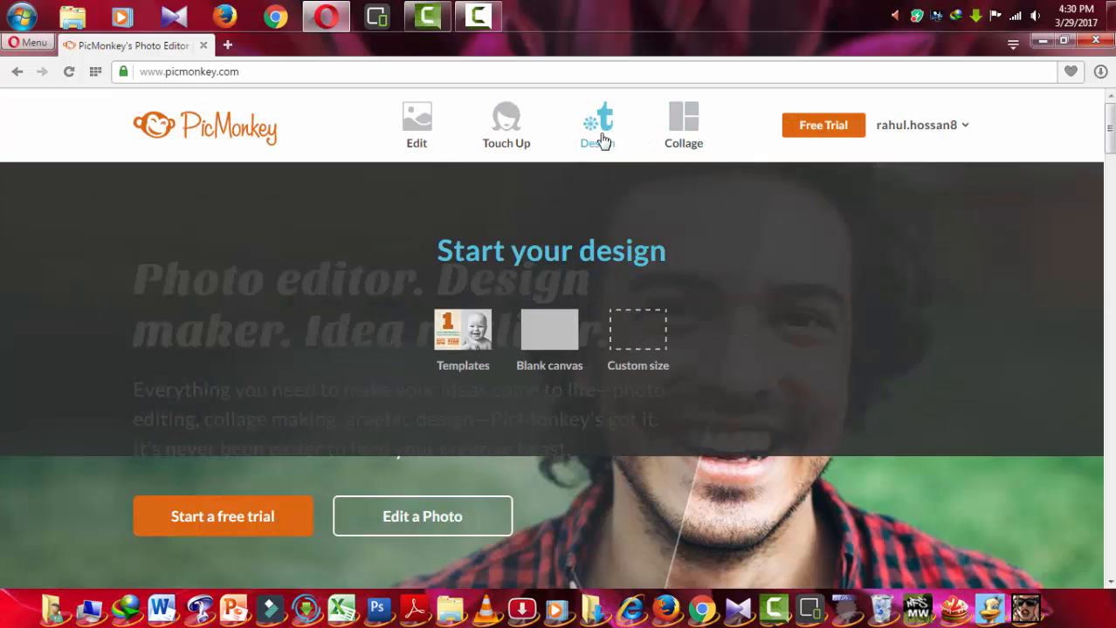
pyautogui.click(600, 139)
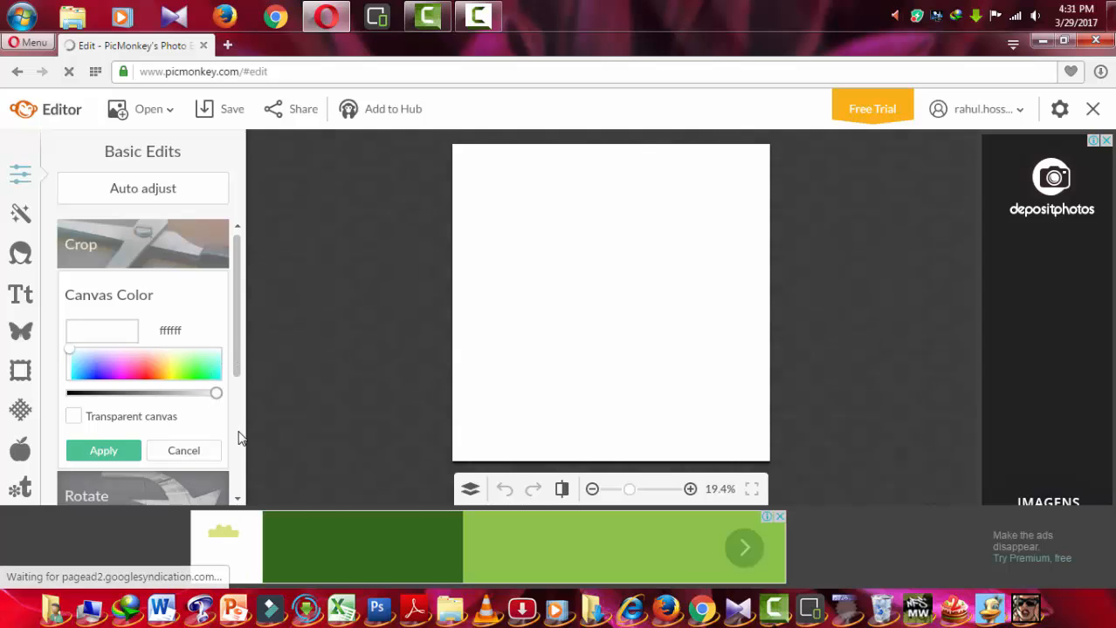
# Step: Start resizing the blank canvas and set its width to 1920
pyautogui.scroll(-1, 239, 427)
pyautogui.scroll(-1, 240, 417)
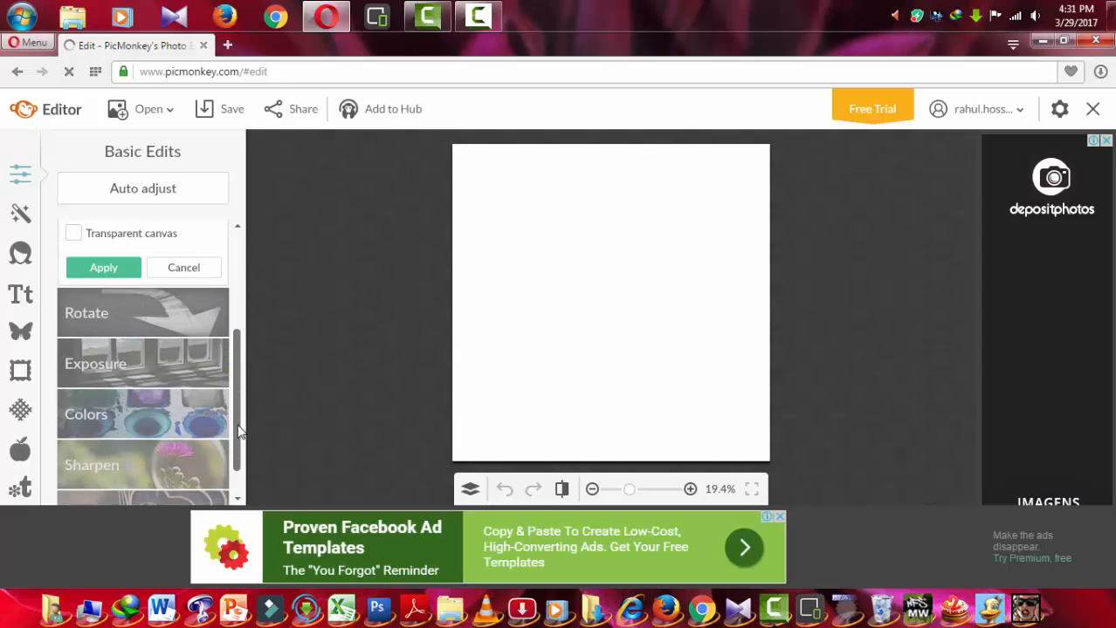
pyautogui.click(241, 499)
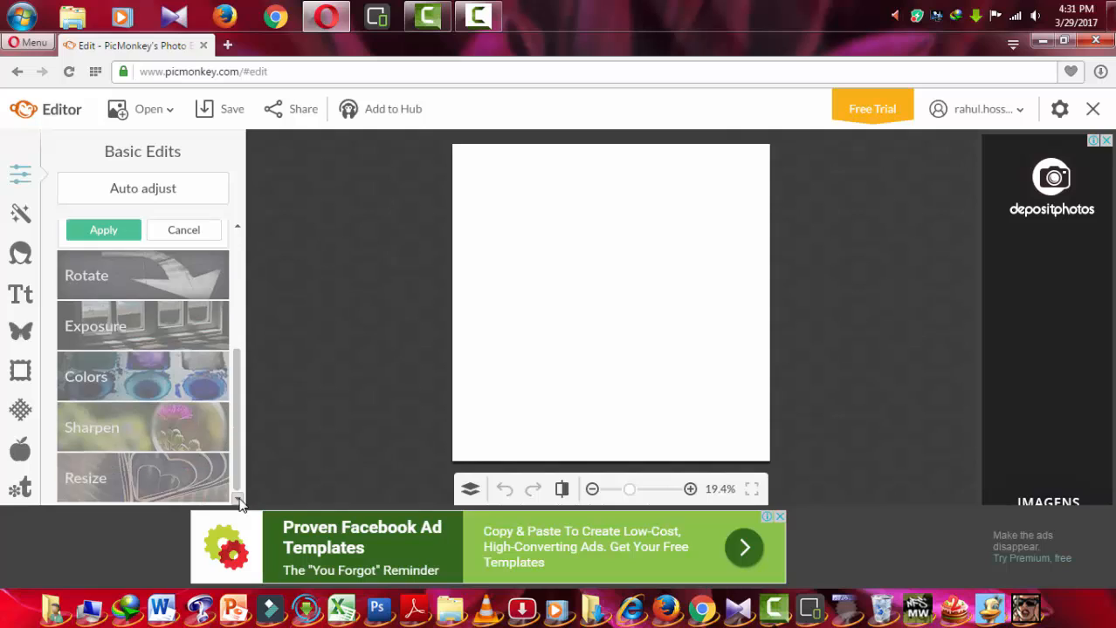
pyautogui.click(110, 478)
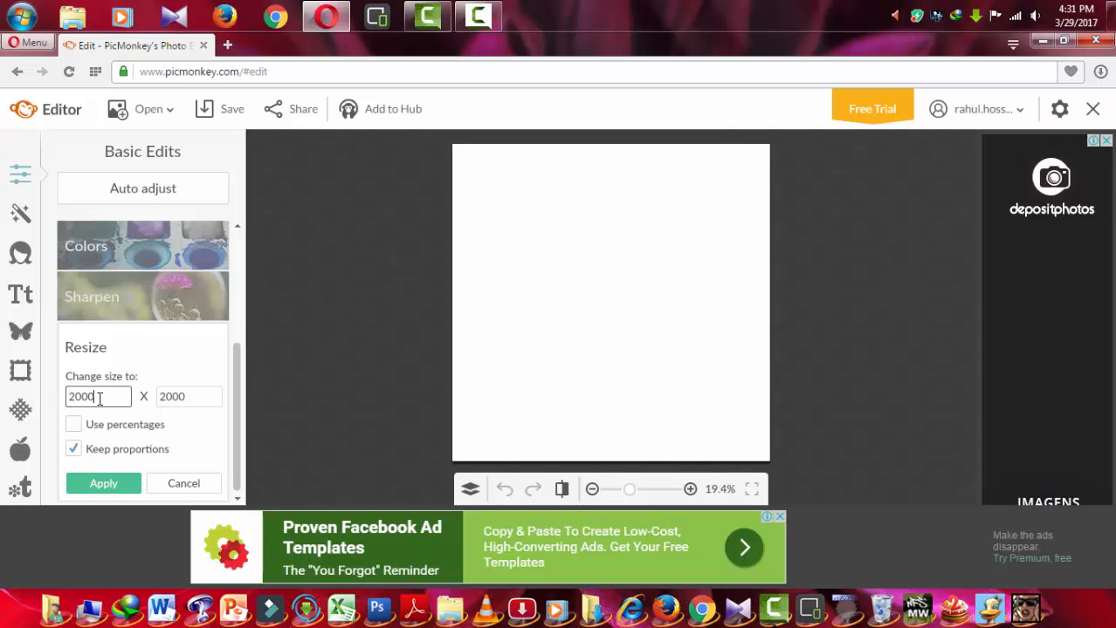
pyautogui.press('BackSpace')
pyautogui.press('BackSpace')
pyautogui.press('BackSpace')
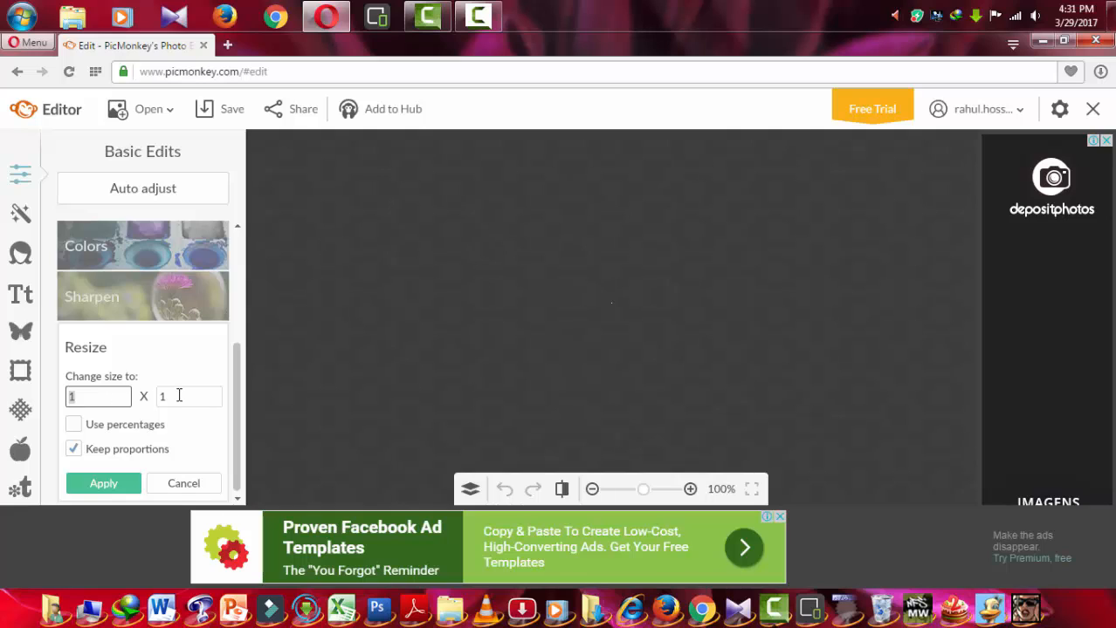
pyautogui.write('1')
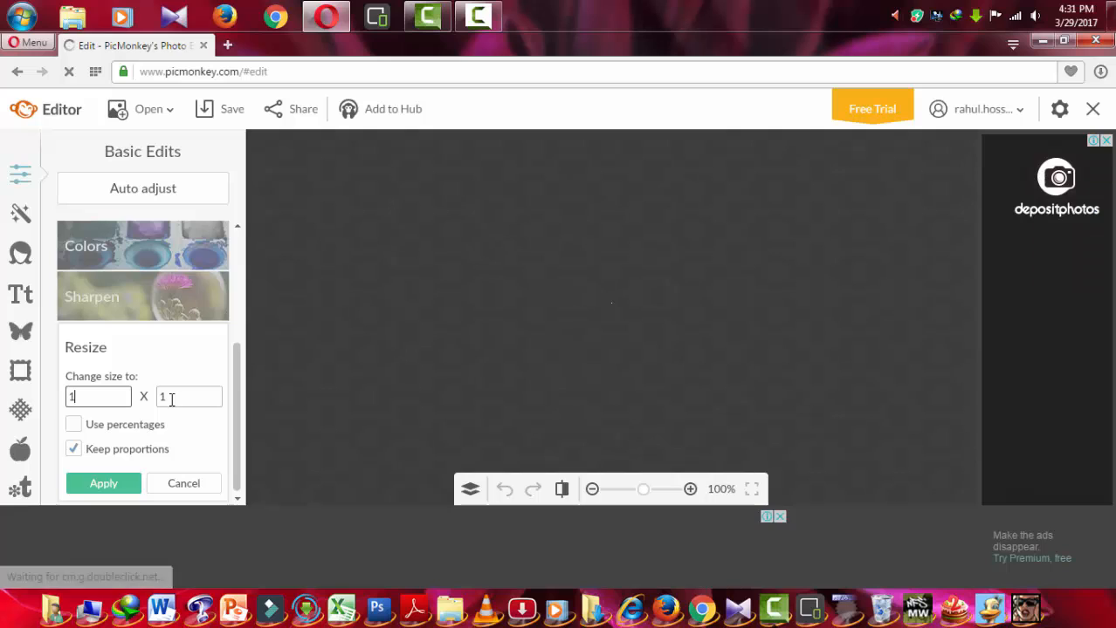
pyautogui.write('920')
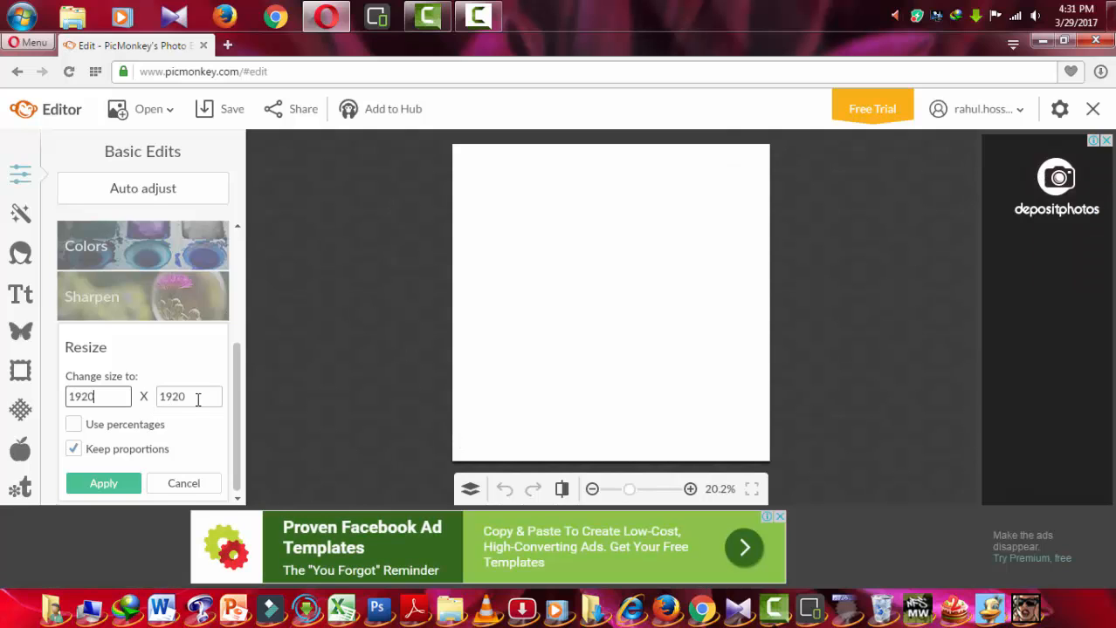
# Step: Turn off Keep proportions, set the canvas height to 1080 and apply the resize
pyautogui.click(197, 400)
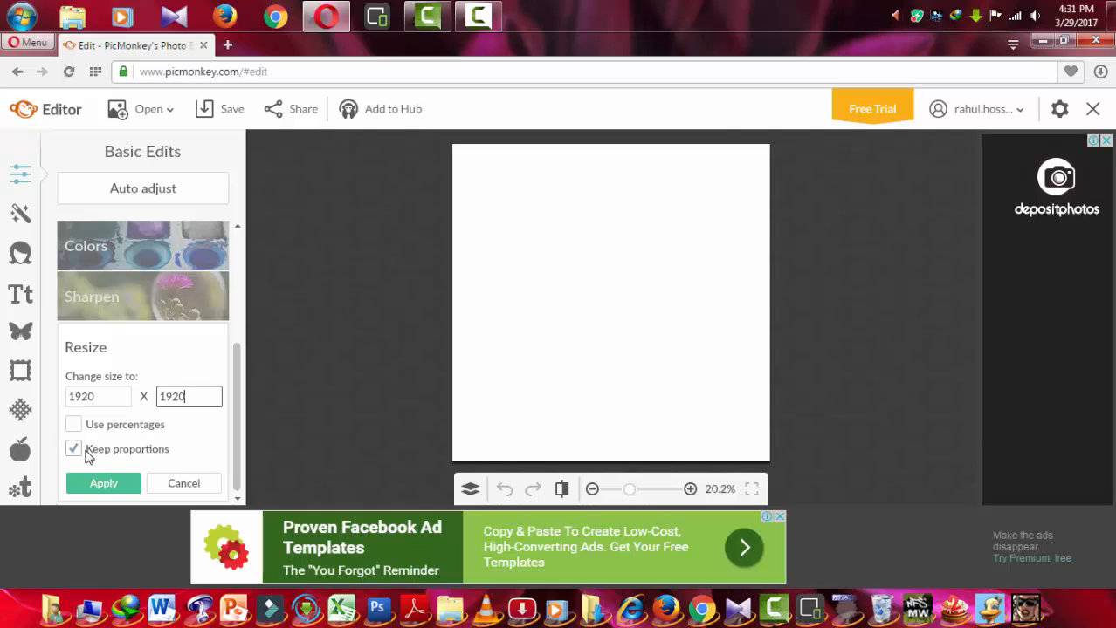
pyautogui.click(74, 449)
pyautogui.click(185, 402)
pyautogui.press('BackSpace')
pyautogui.press('BackSpace')
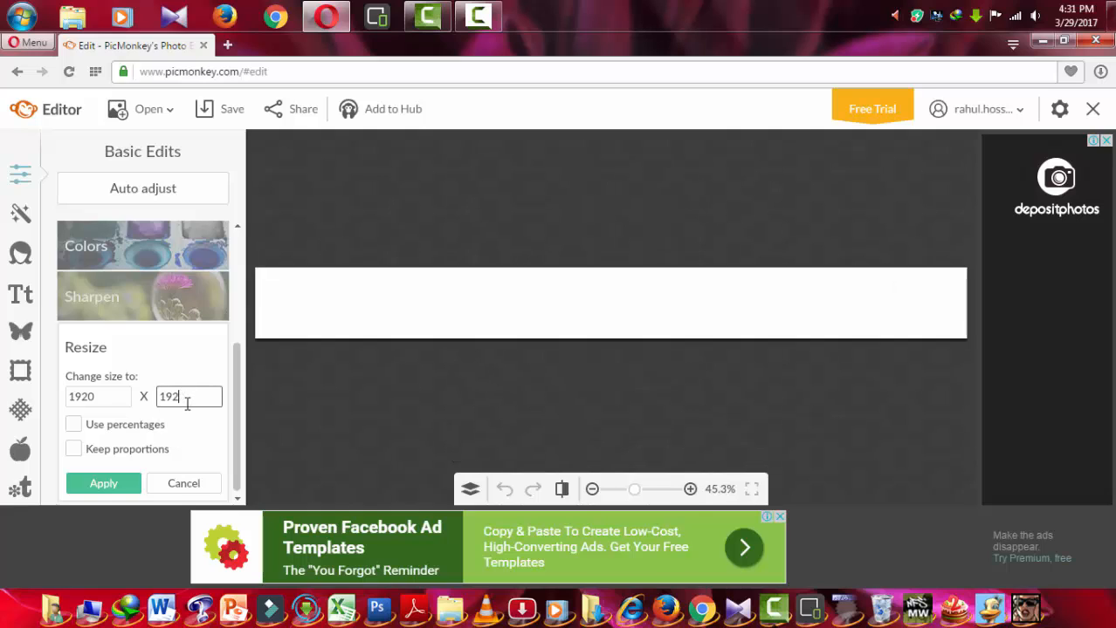
pyautogui.press('BackSpace')
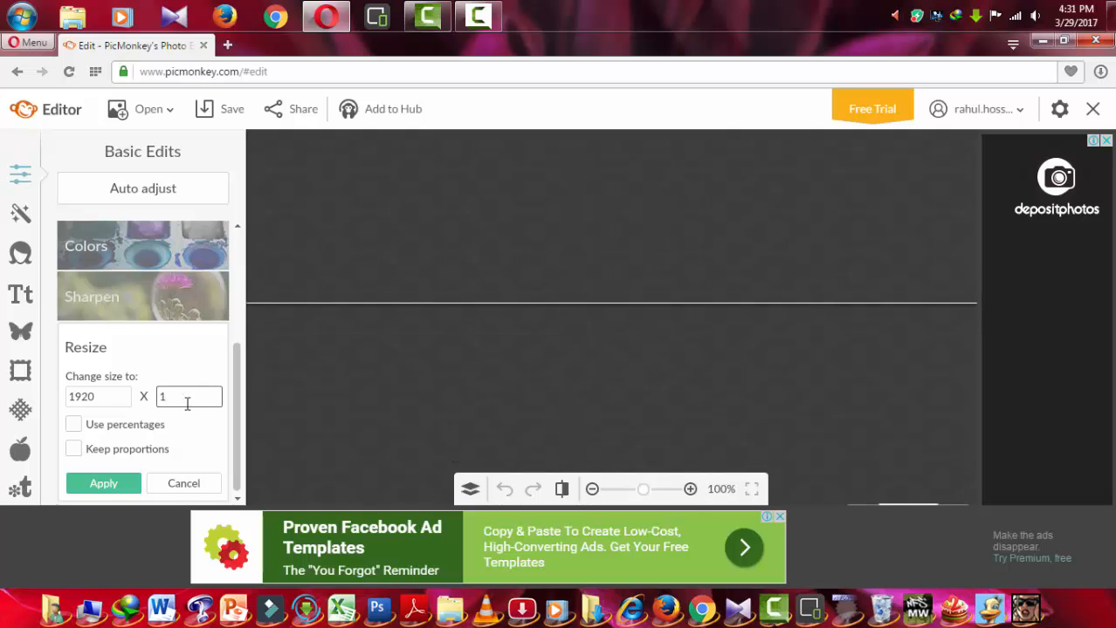
pyautogui.write('080')
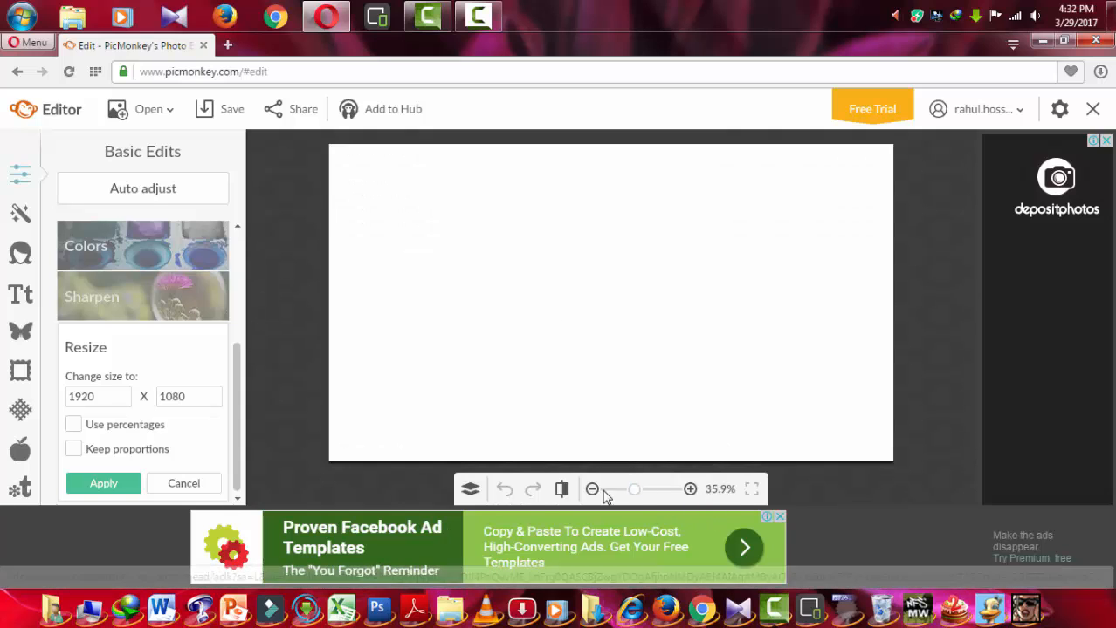
pyautogui.click(138, 521)
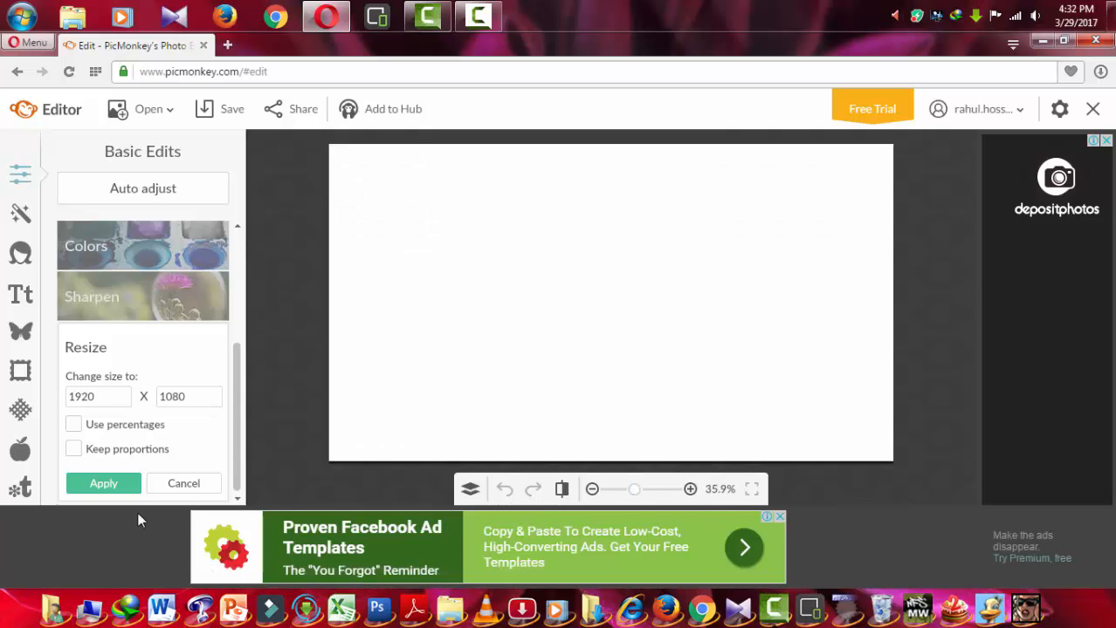
pyautogui.click(103, 485)
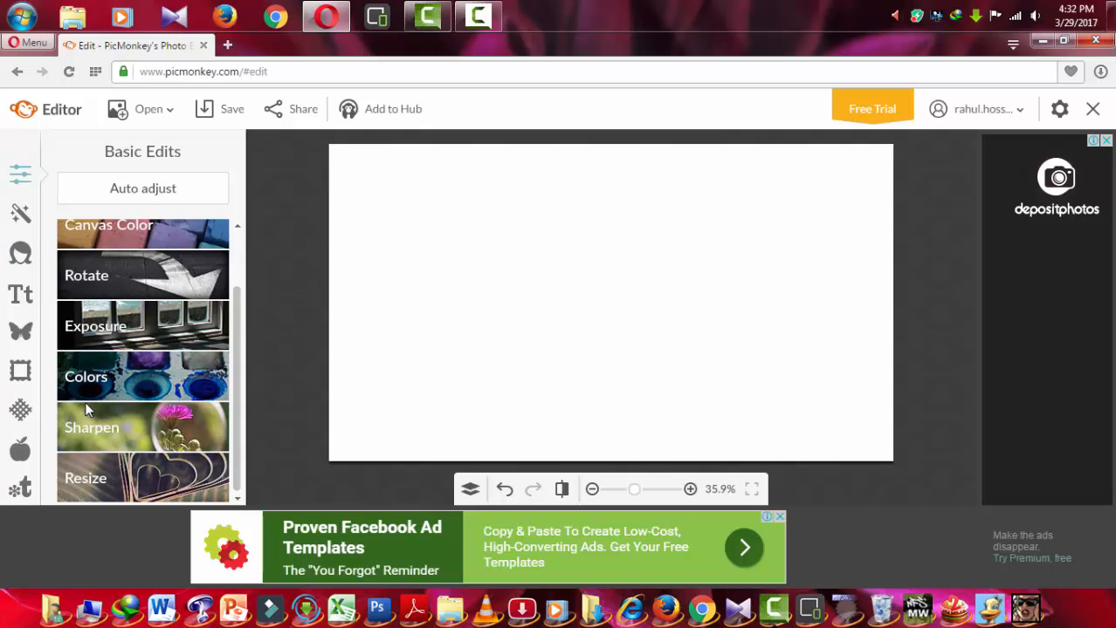
# Step: Change the canvas color to light green (ccff7e) and apply it
pyautogui.scroll(2, 98, 349)
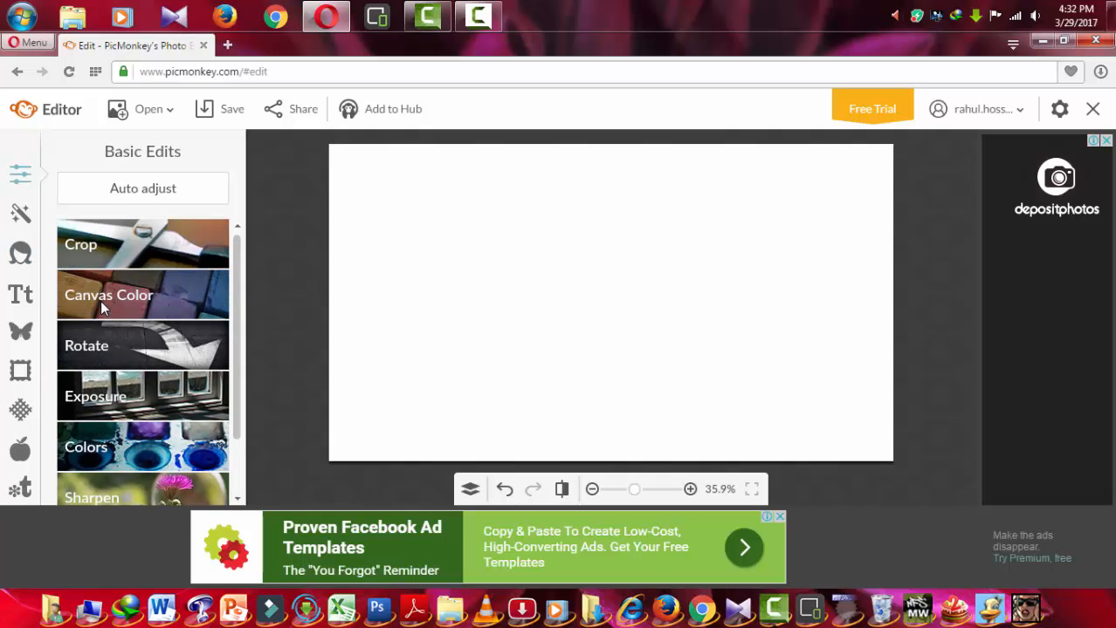
pyautogui.click(100, 300)
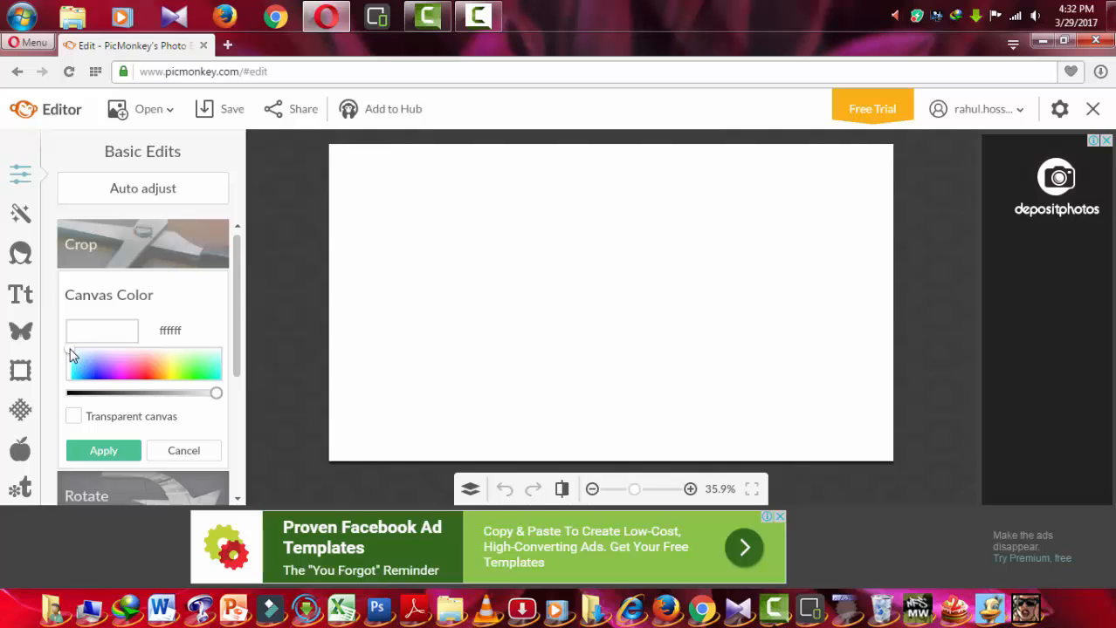
pyautogui.moveTo(98, 363); pyautogui.dragTo(182, 370)
pyautogui.click(110, 451)
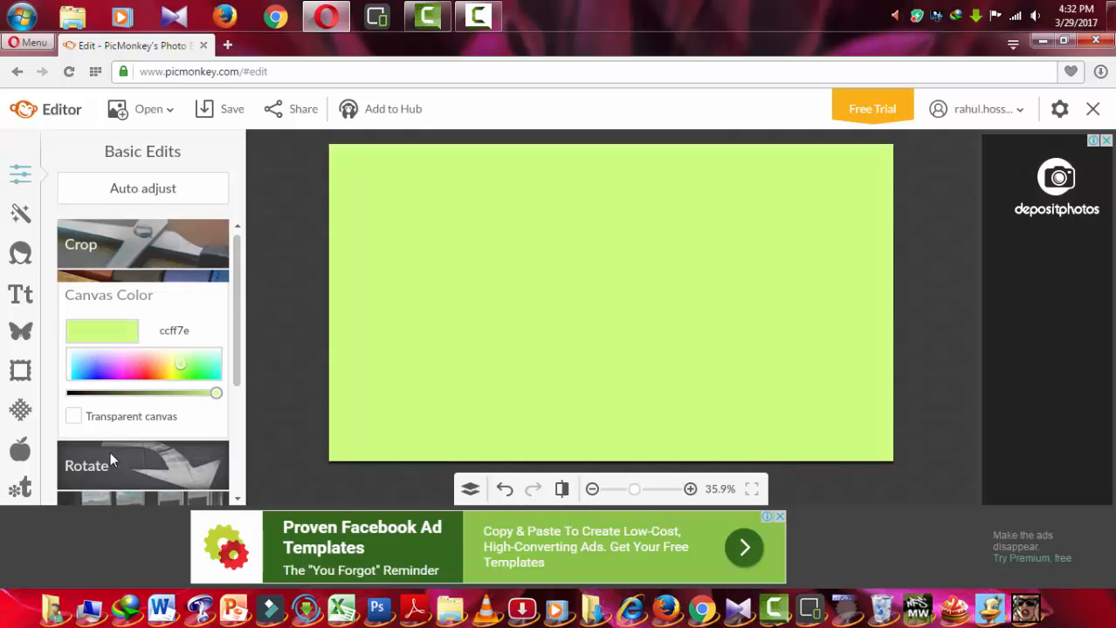
# Step: Apply the crumpled Paper texture to the green canvas
pyautogui.click(21, 410)
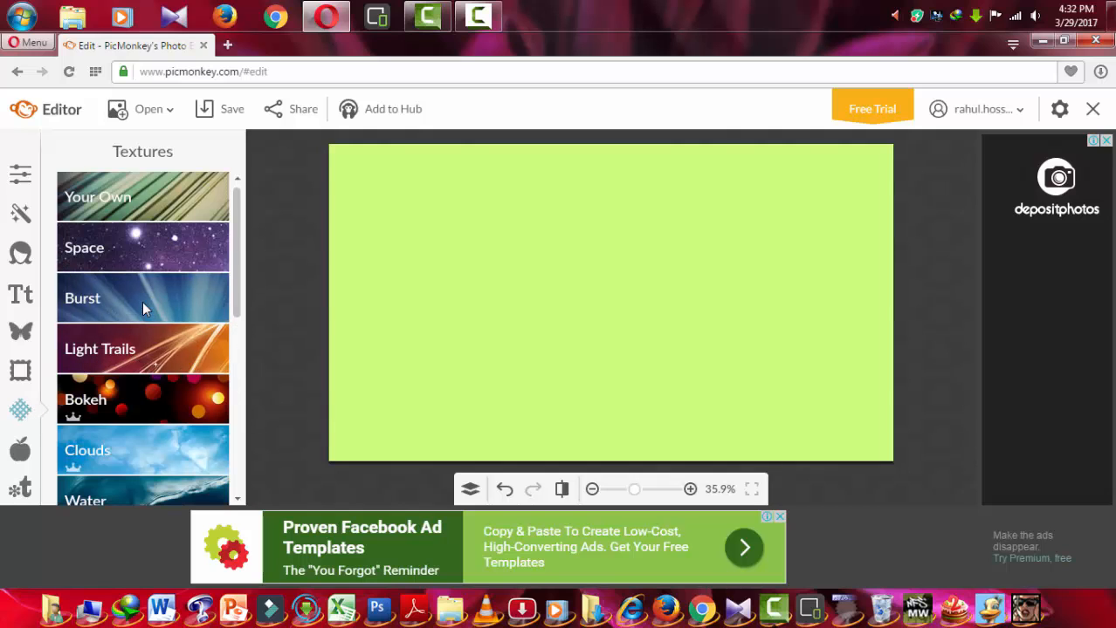
pyautogui.scroll(-4, 141, 312)
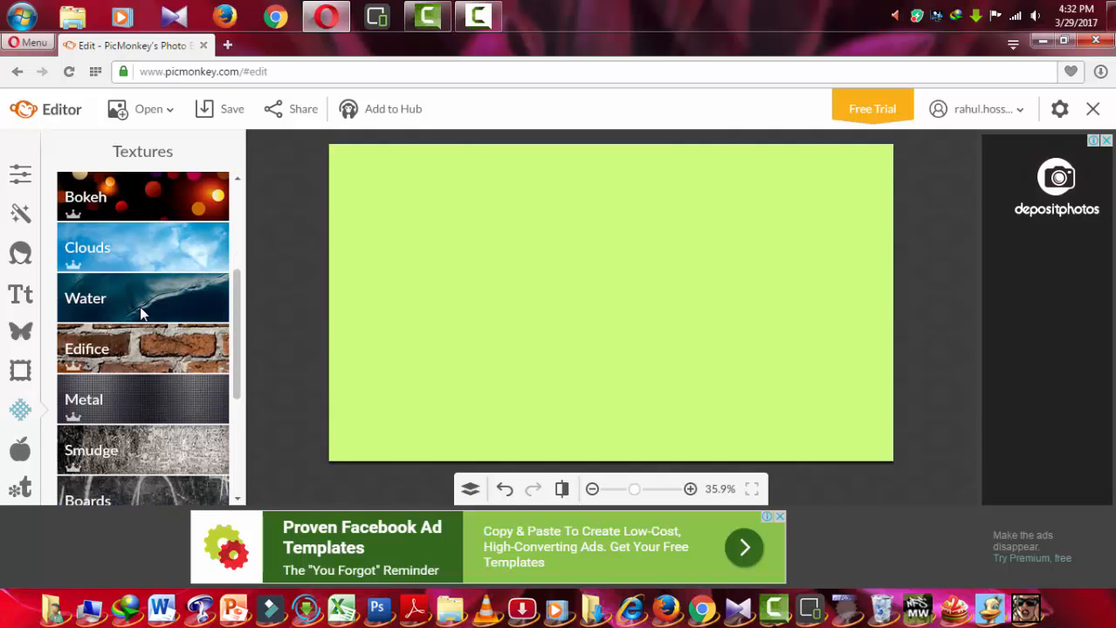
pyautogui.scroll(-2, 140, 313)
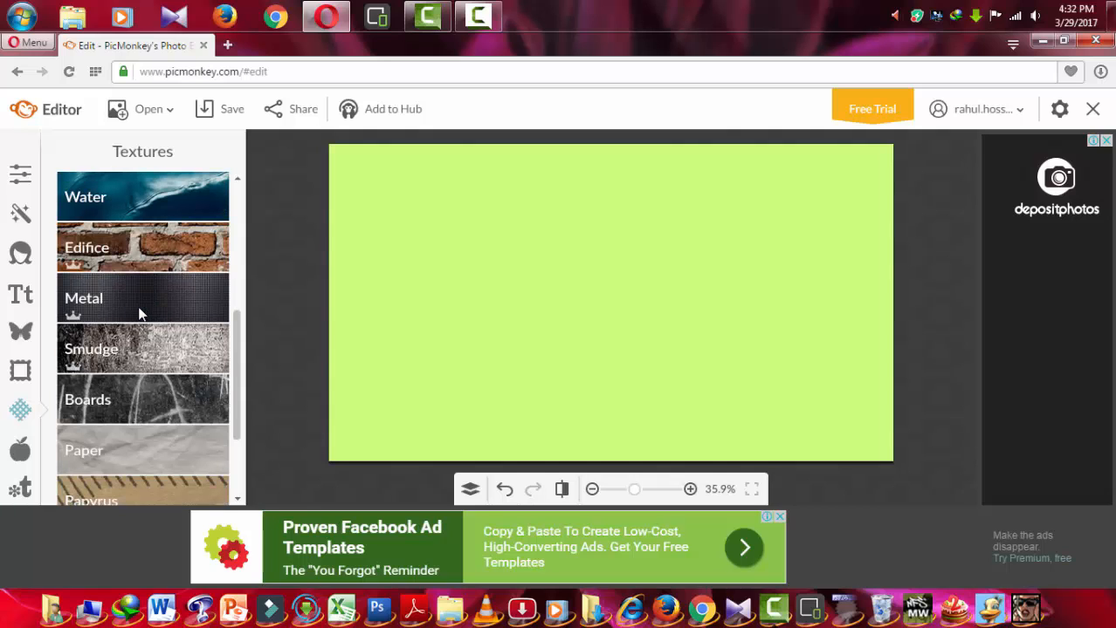
pyautogui.scroll(-2, 140, 313)
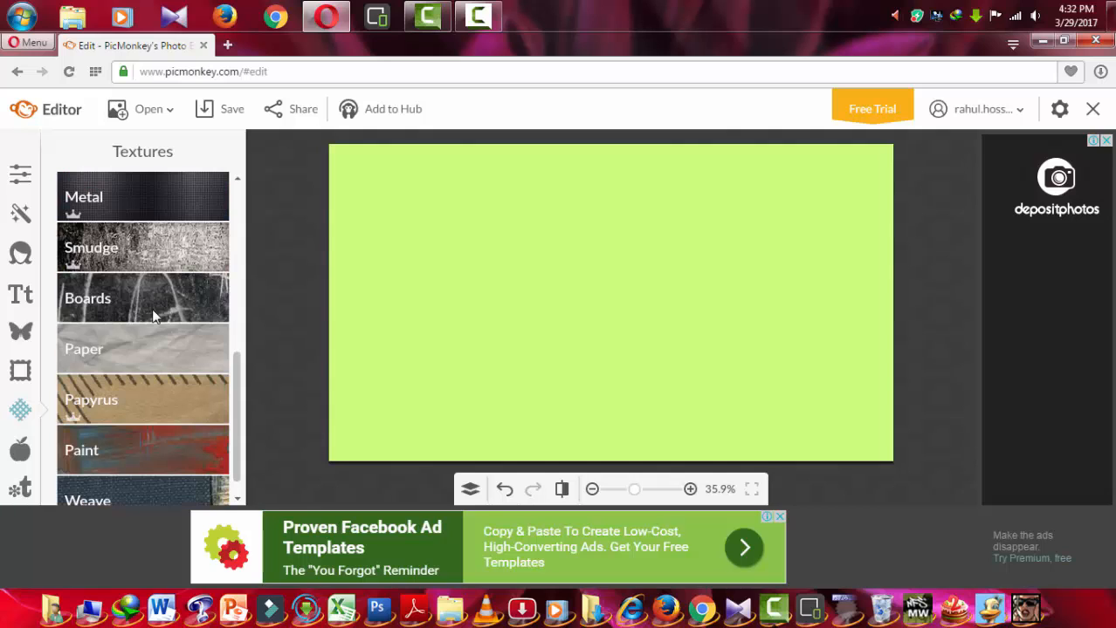
pyautogui.click(118, 340)
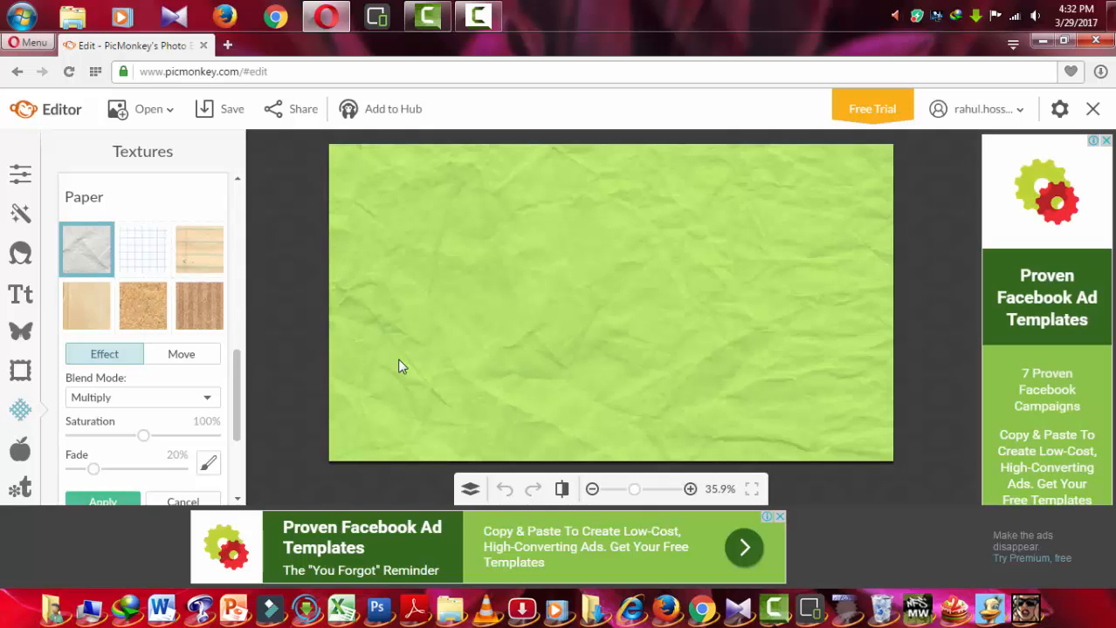
pyautogui.scroll(-2, 174, 441)
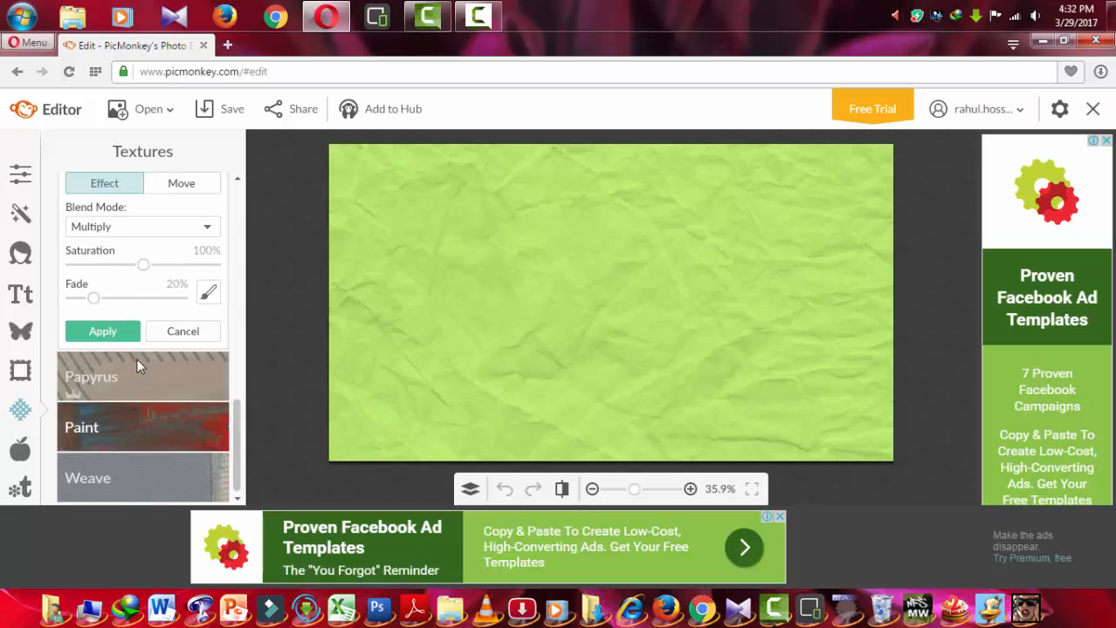
pyautogui.click(127, 333)
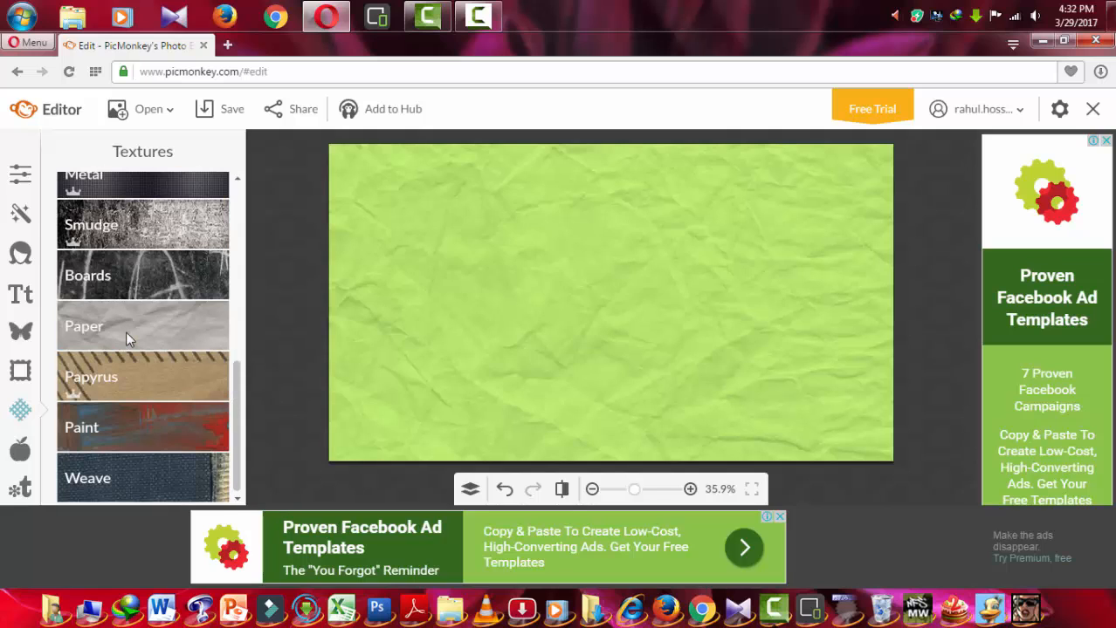
pyautogui.click(20, 373)
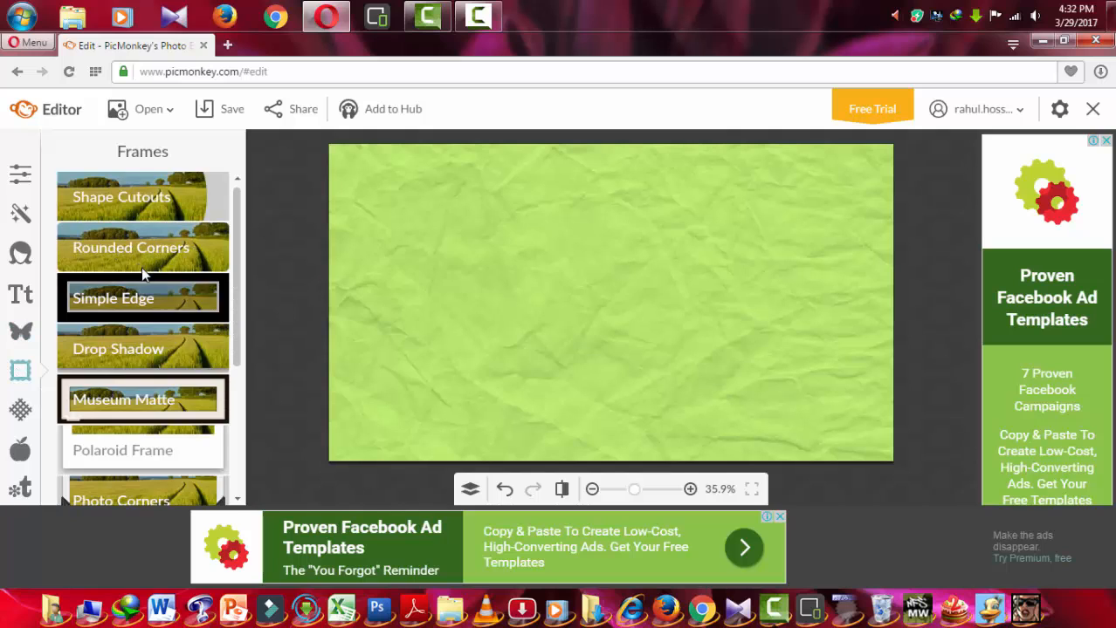
pyautogui.click(183, 240)
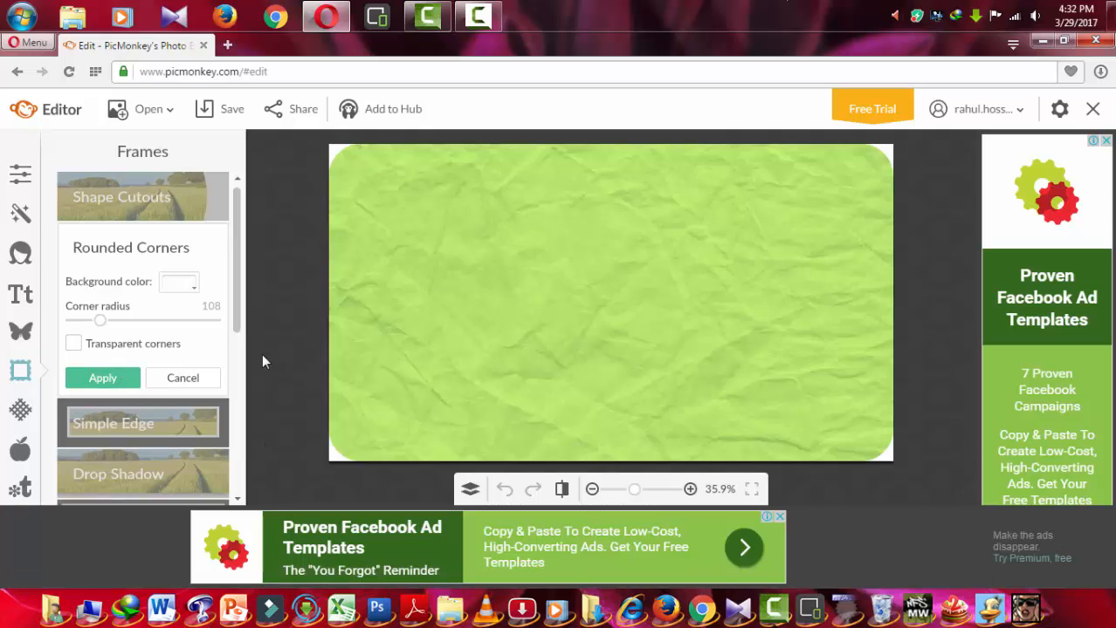
pyautogui.click(206, 378)
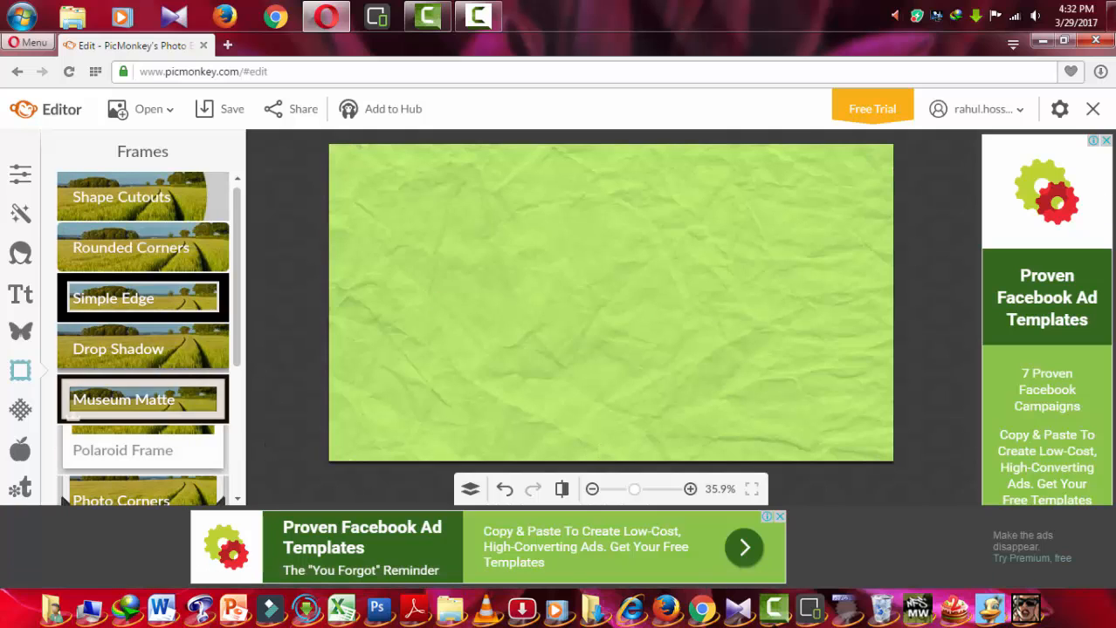
# Step: Add the image YouTube-logo-full_color from the computer's Downloads folder to the canvas as an overlay
pyautogui.click(6, 329)
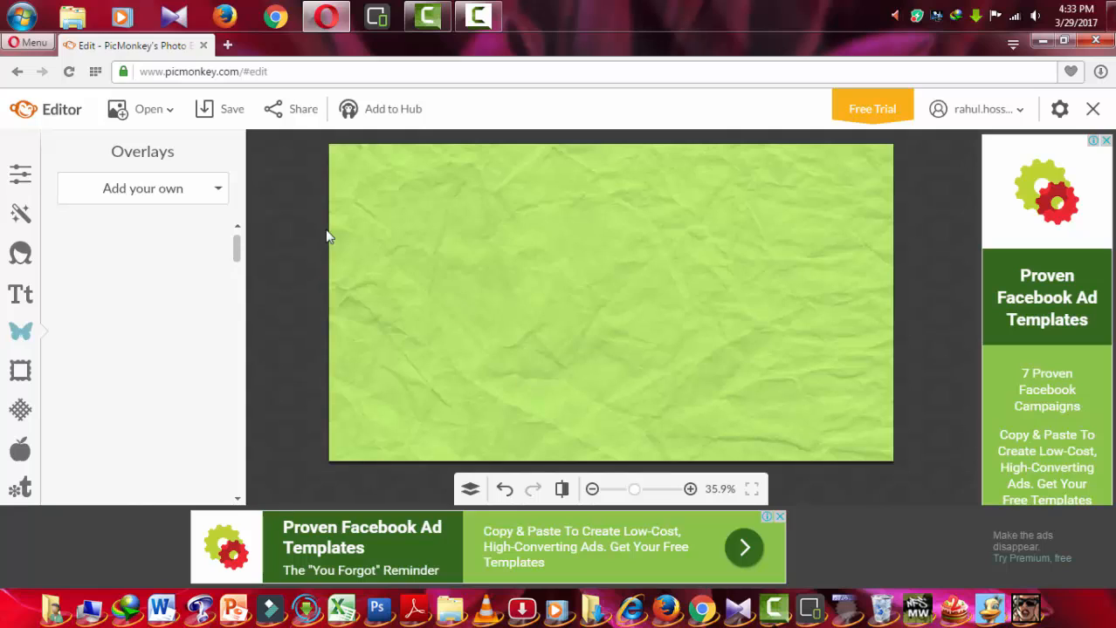
pyautogui.click(186, 190)
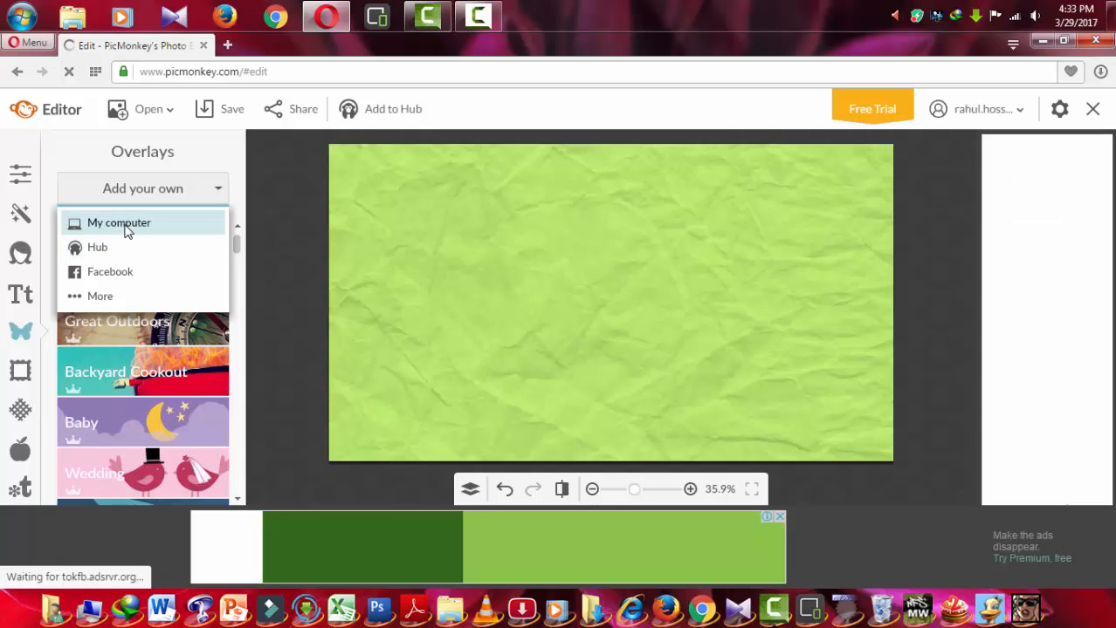
pyautogui.click(127, 229)
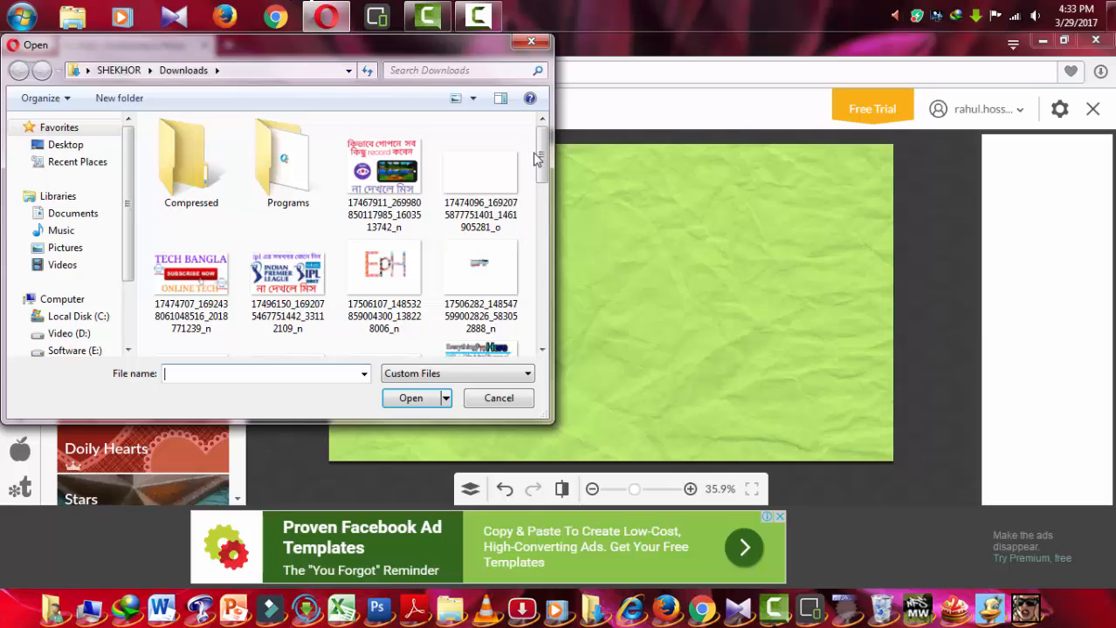
pyautogui.moveTo(537, 157); pyautogui.dragTo(526, 338)
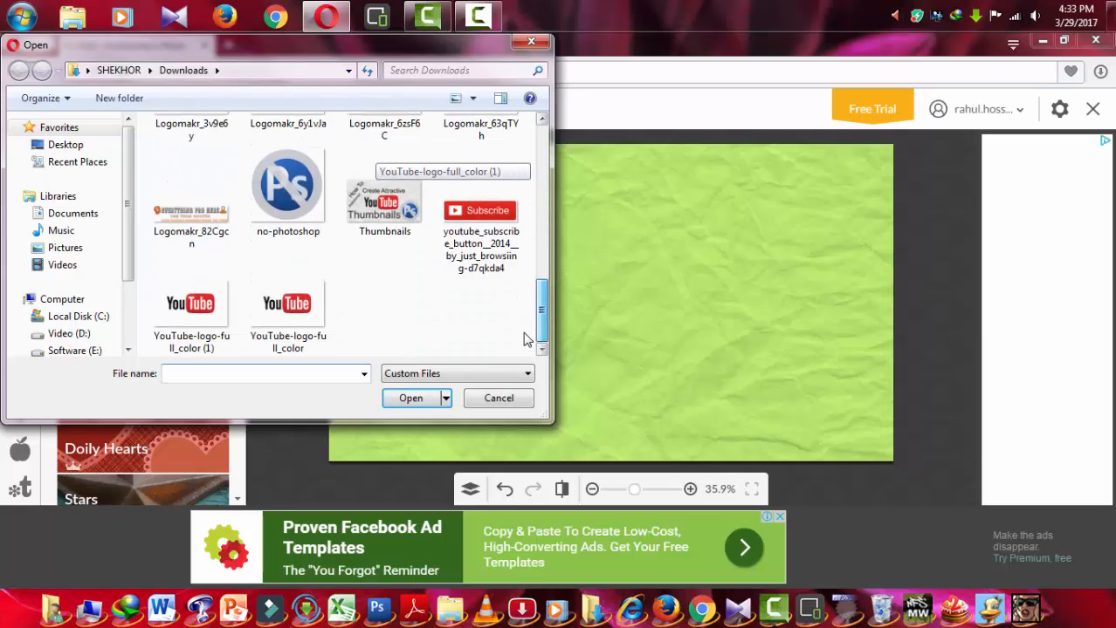
pyautogui.click(295, 320)
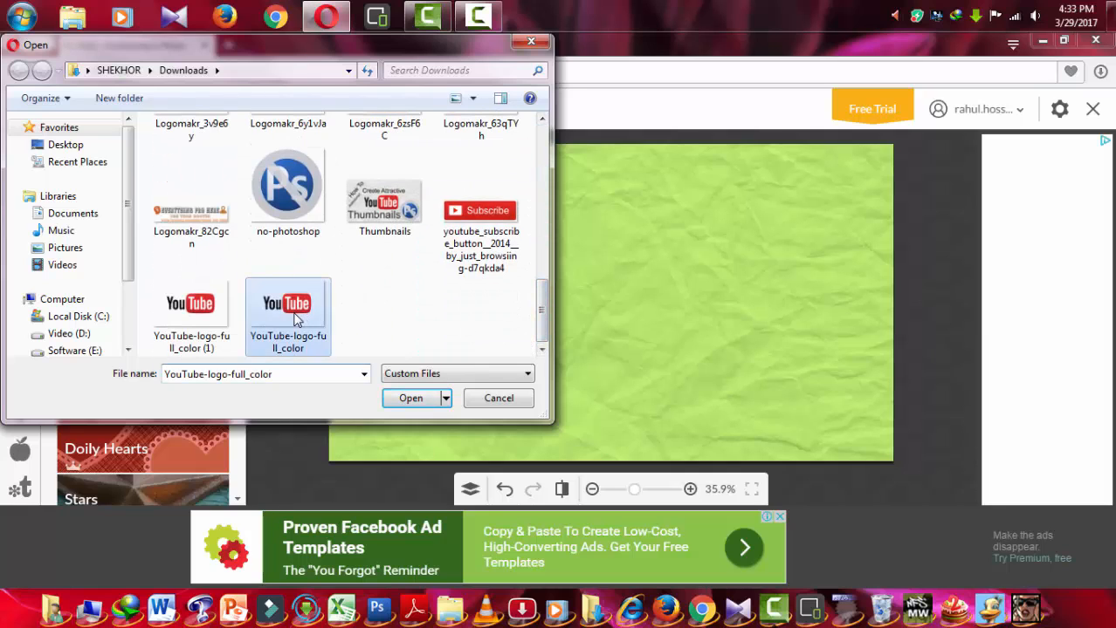
pyautogui.click(416, 400)
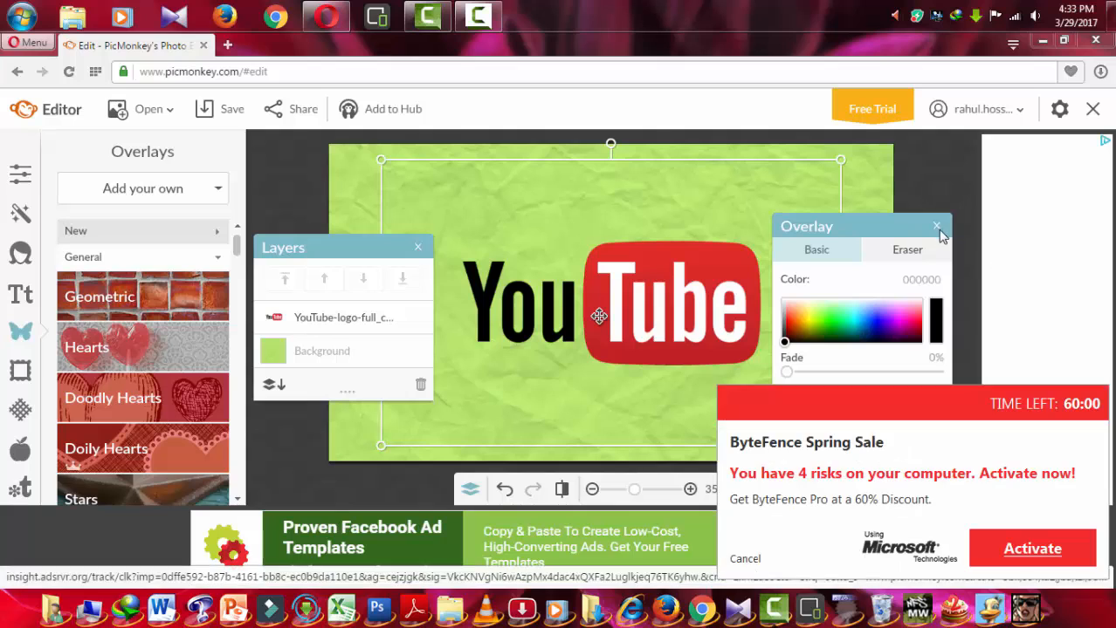
# Step: Close the Layers palette, dismiss the ByteFence pop-up and shrink the YouTube logo toward its upper-right corner
pyautogui.click(611, 375)
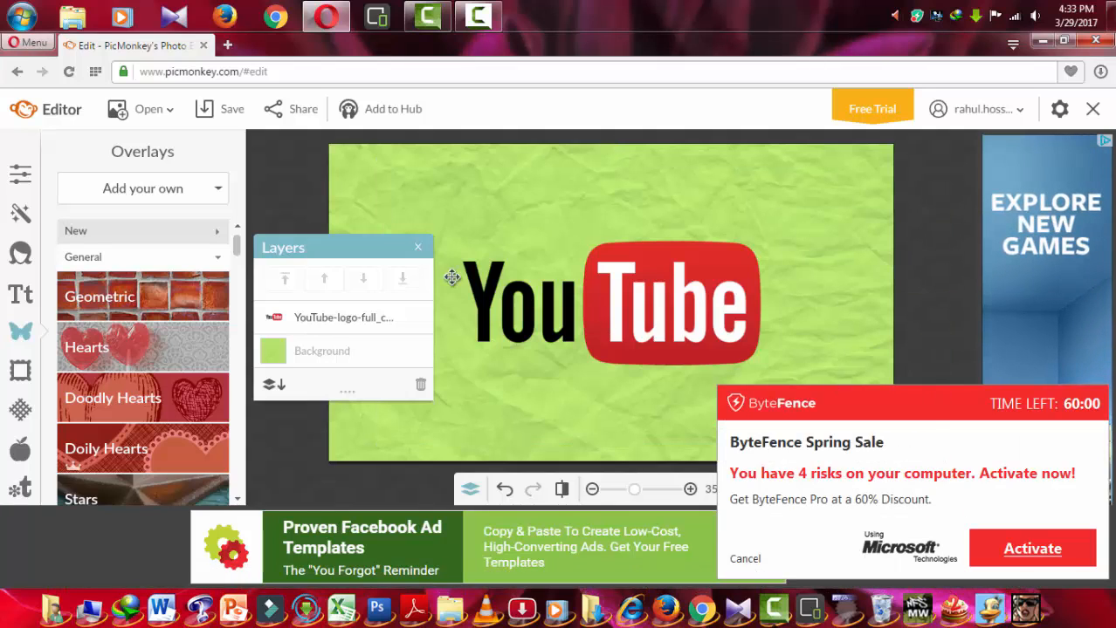
pyautogui.click(417, 247)
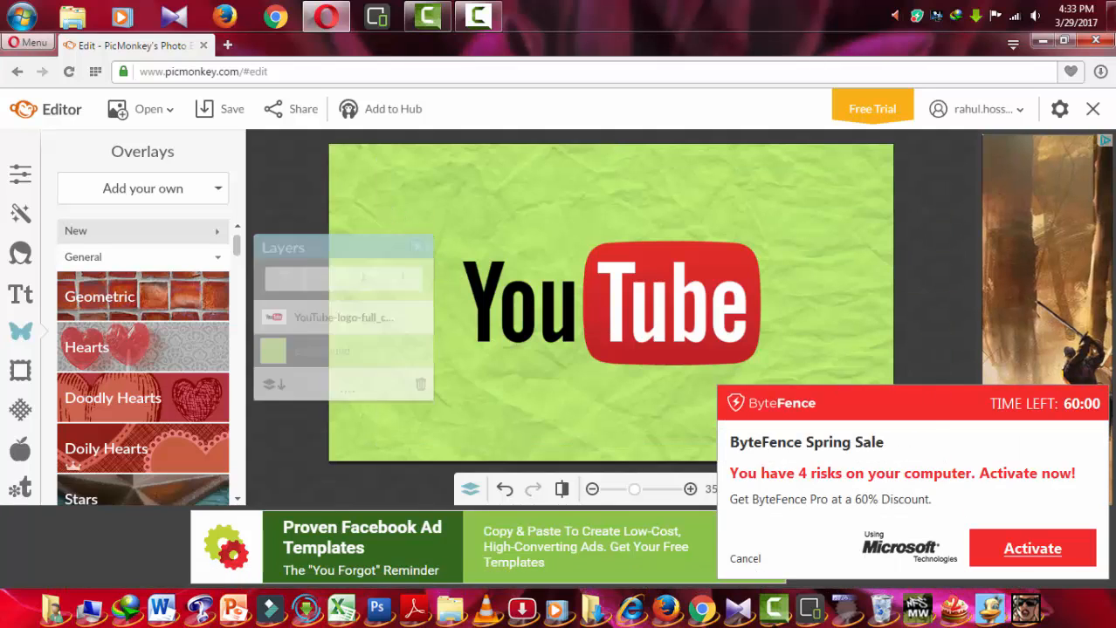
pyautogui.click(745, 560)
pyautogui.click(664, 339)
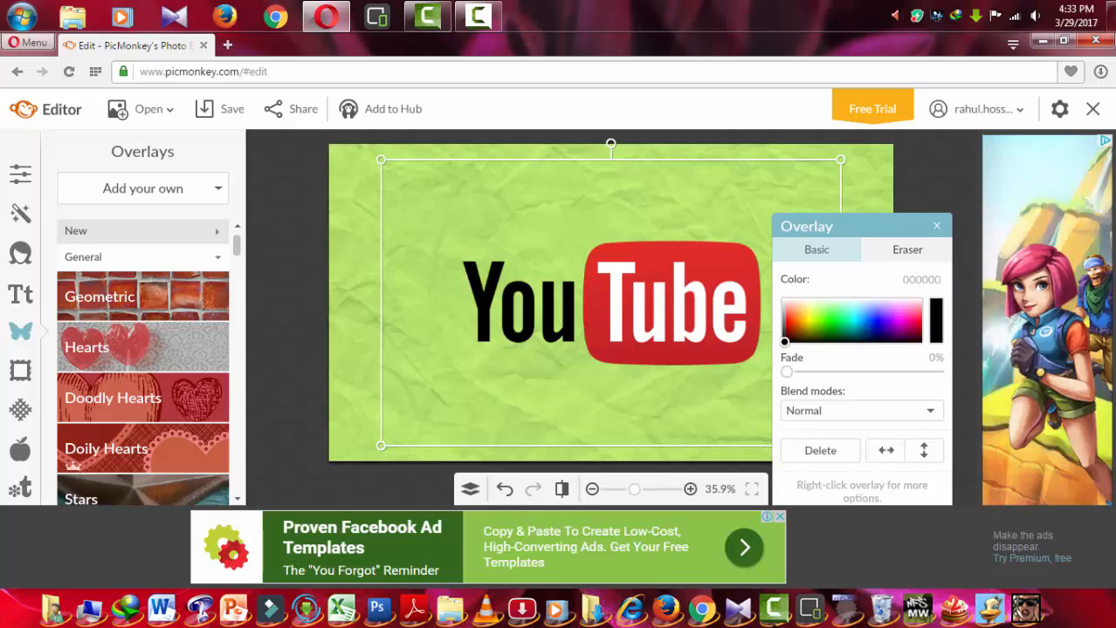
pyautogui.moveTo(380, 445); pyautogui.dragTo(496, 384)
# Step: Search Google Images for "youtube photo" in a new browser tab
pyautogui.click(227, 45)
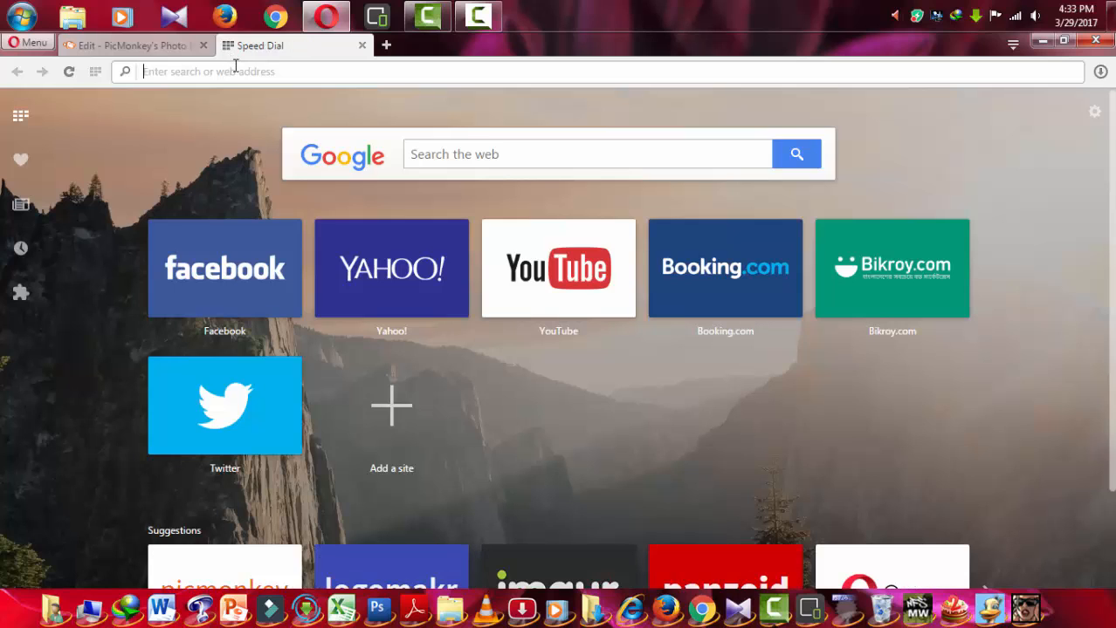
pyautogui.write('yout')
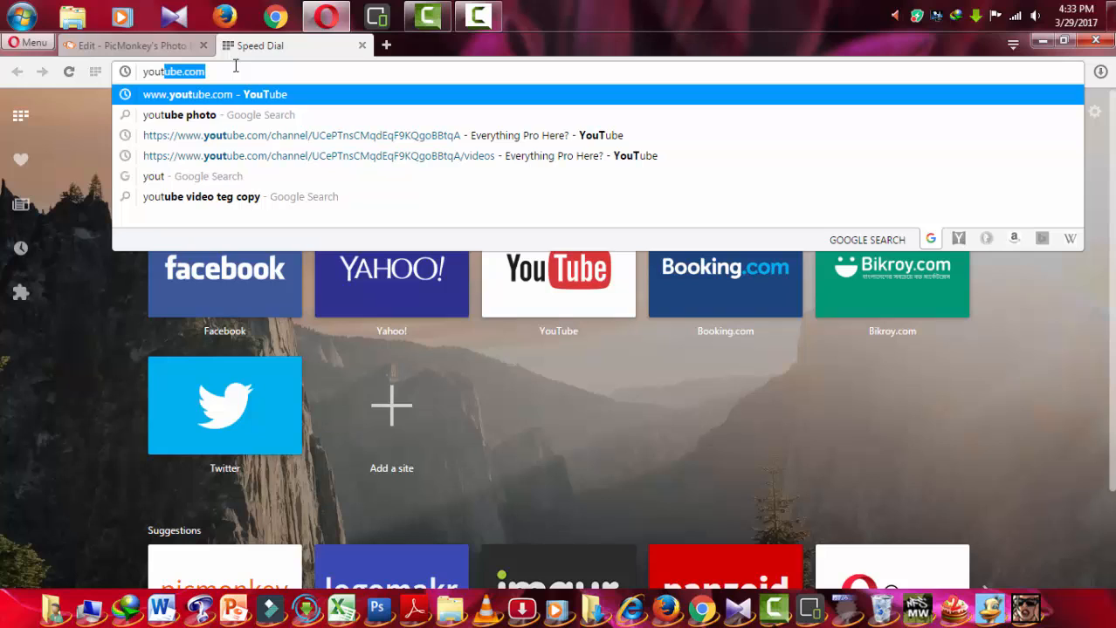
pyautogui.write('u')
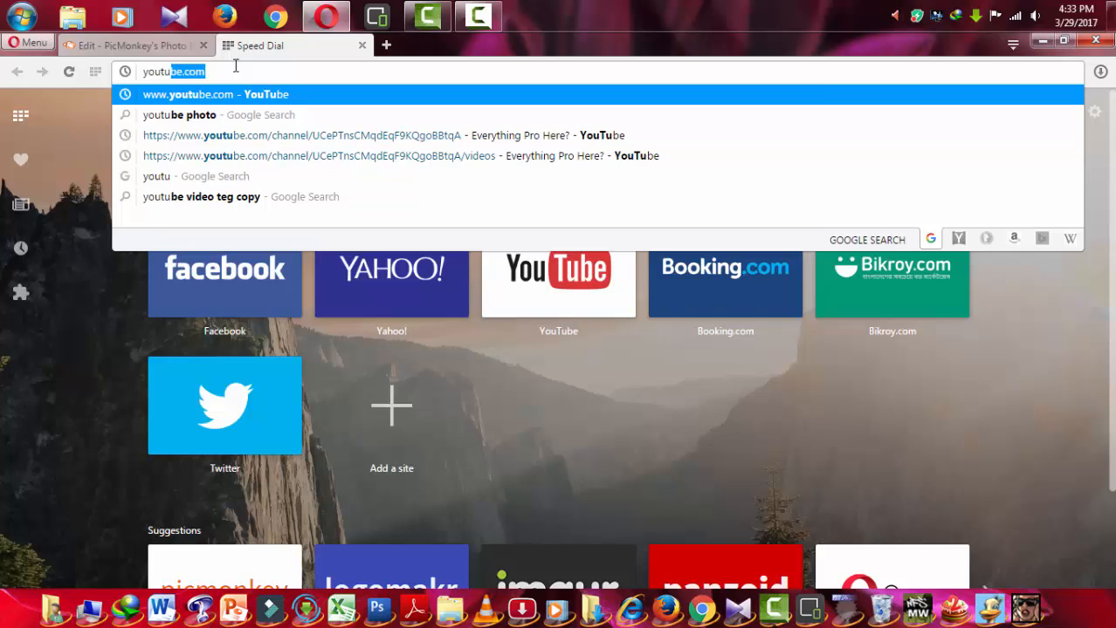
pyautogui.write('be phot')
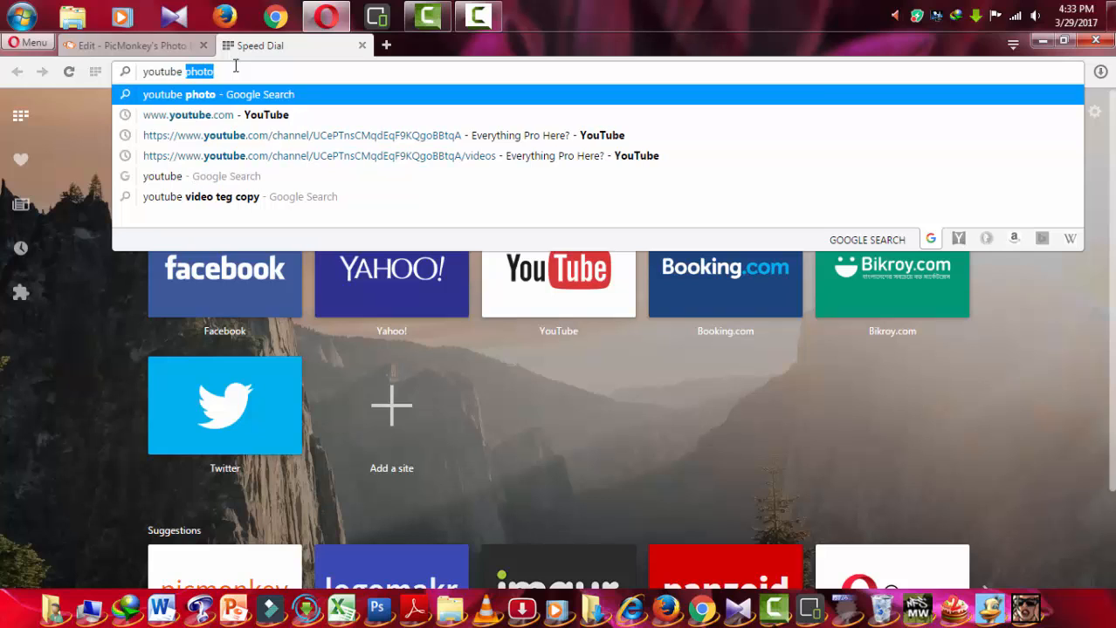
pyautogui.write('o')
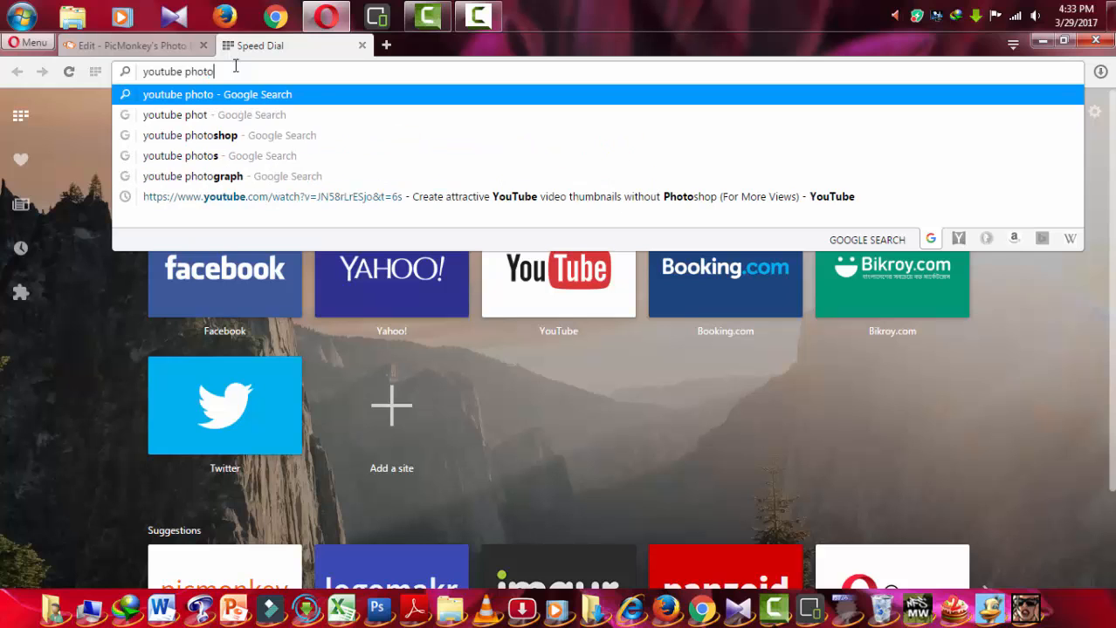
pyautogui.press('Return')
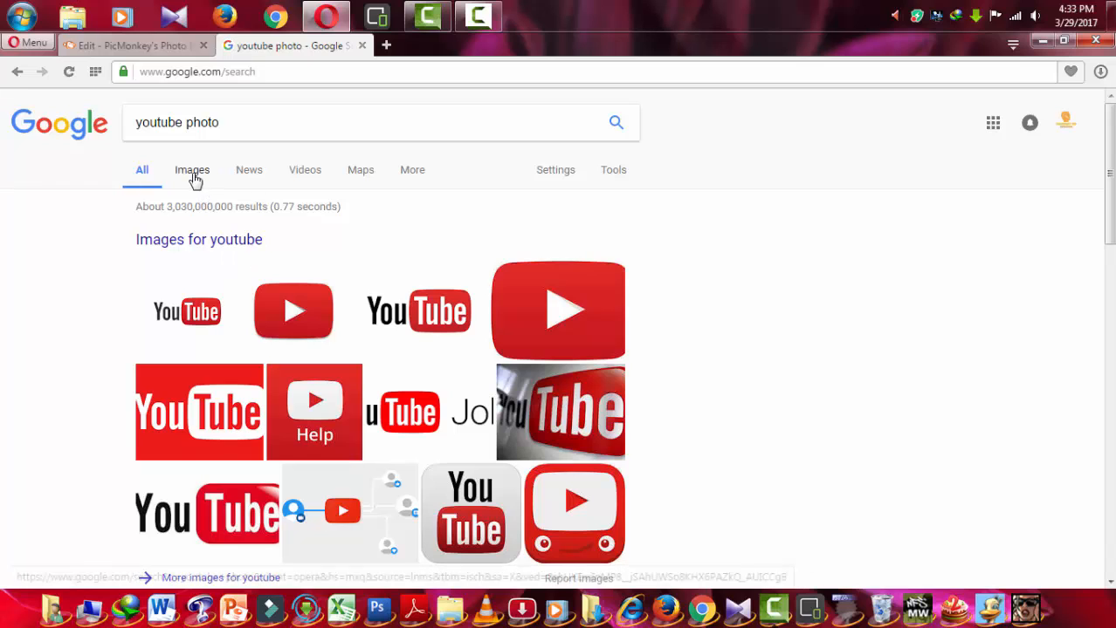
pyautogui.click(195, 178)
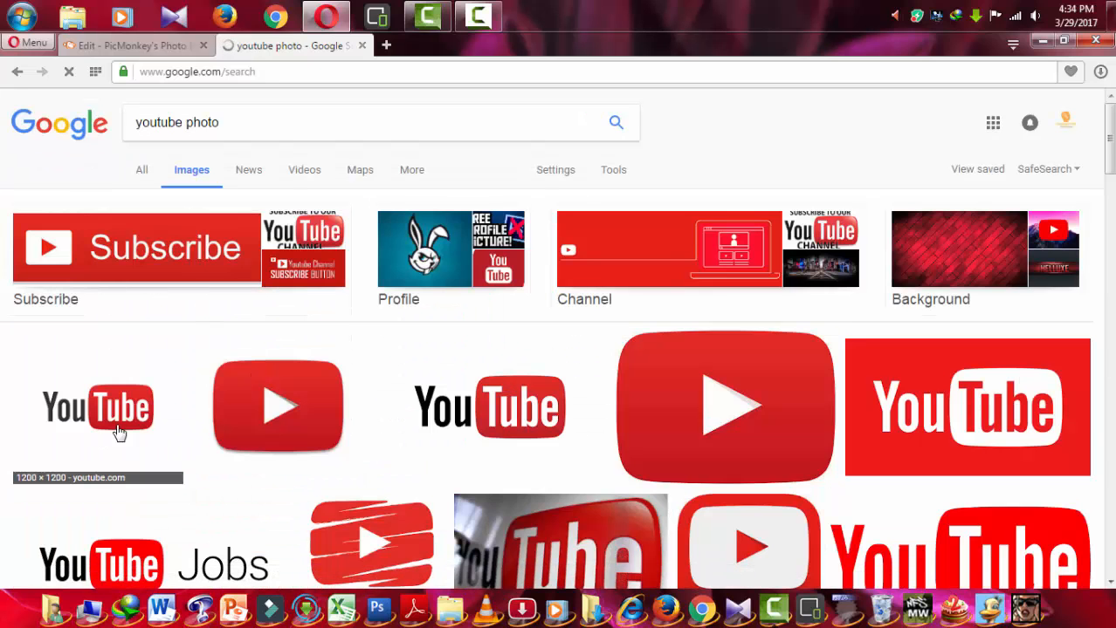
# Step: Preview the transparent YouTube logo from Google Plus and try to save it as a PNG image
pyautogui.click(477, 450)
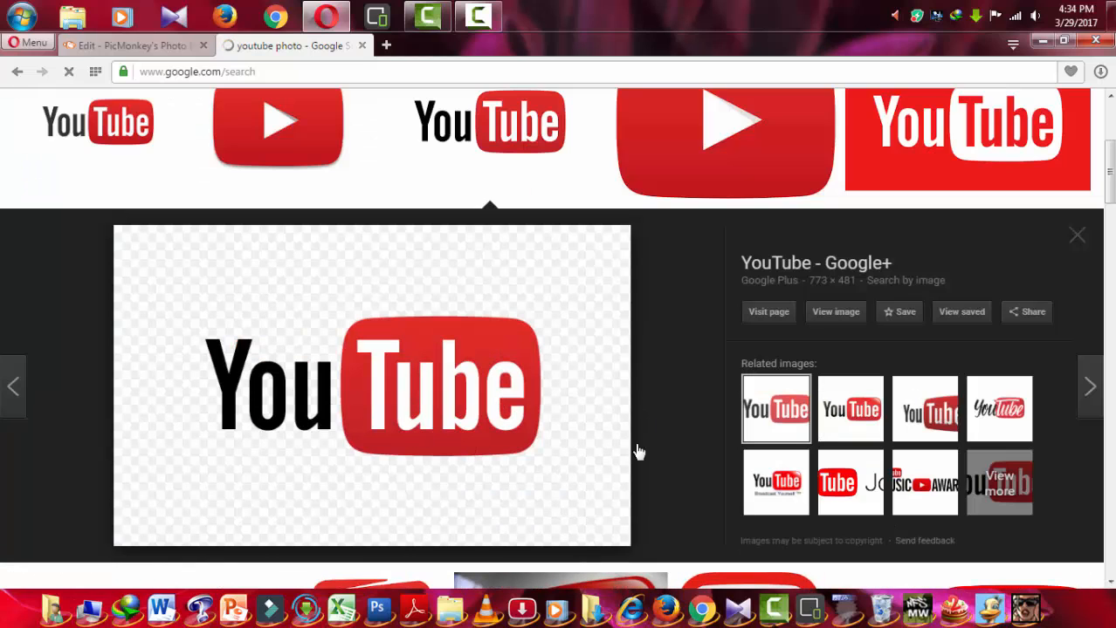
pyautogui.rightClick(410, 295)
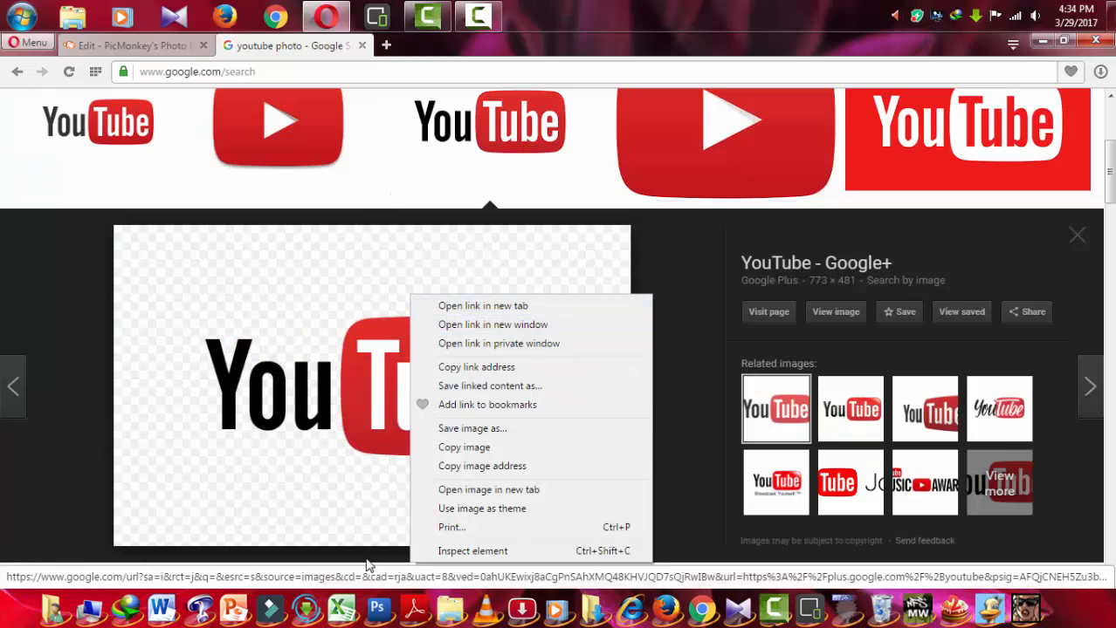
pyautogui.click(476, 429)
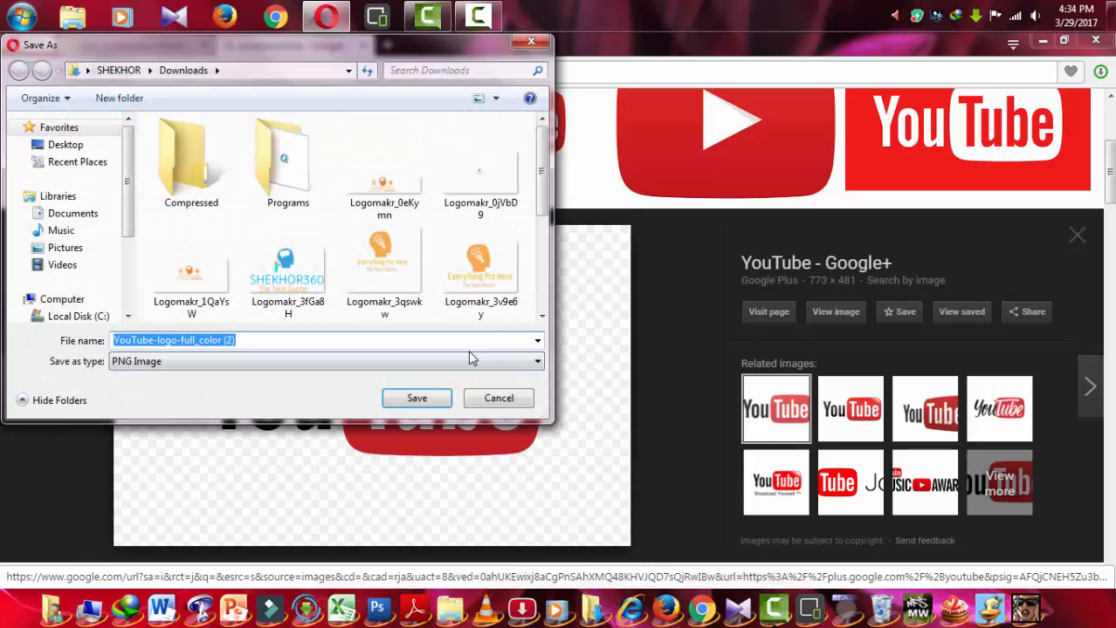
pyautogui.click(510, 402)
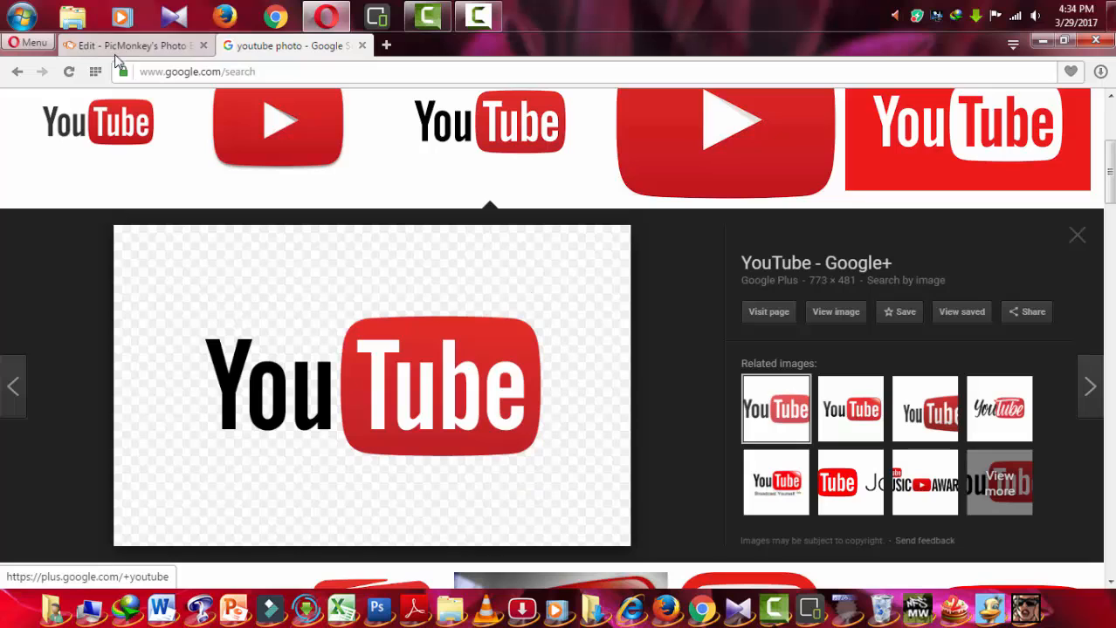
# Step: Return to the PicMonkey design, shrink the YouTube logo further and move it to the canvas's upper-left corner
pyautogui.click(116, 49)
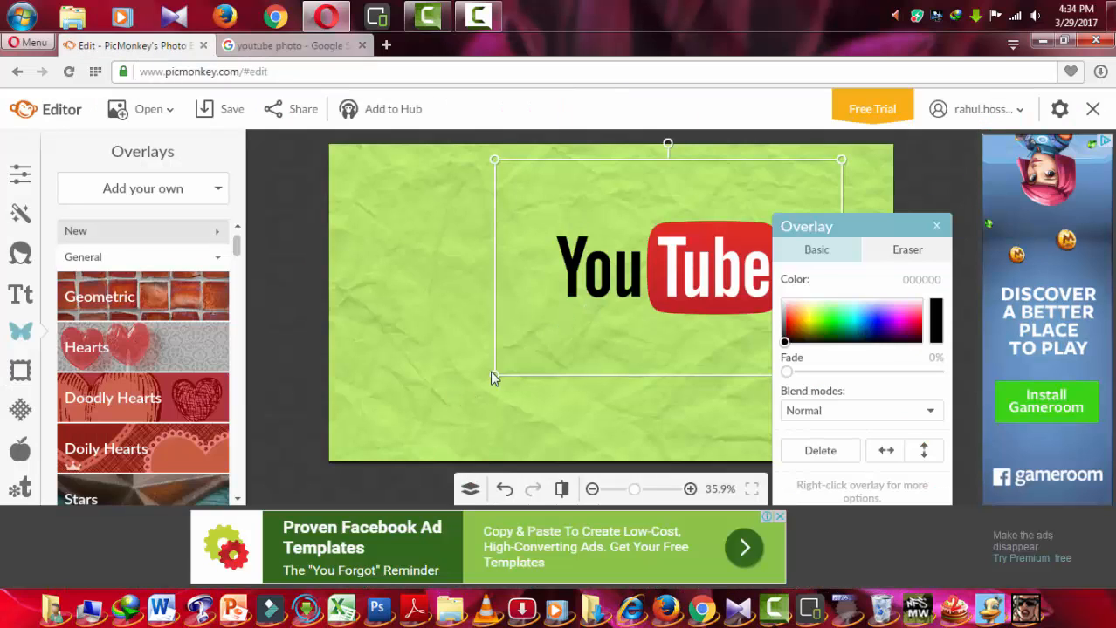
pyautogui.moveTo(495, 372); pyautogui.dragTo(621, 306)
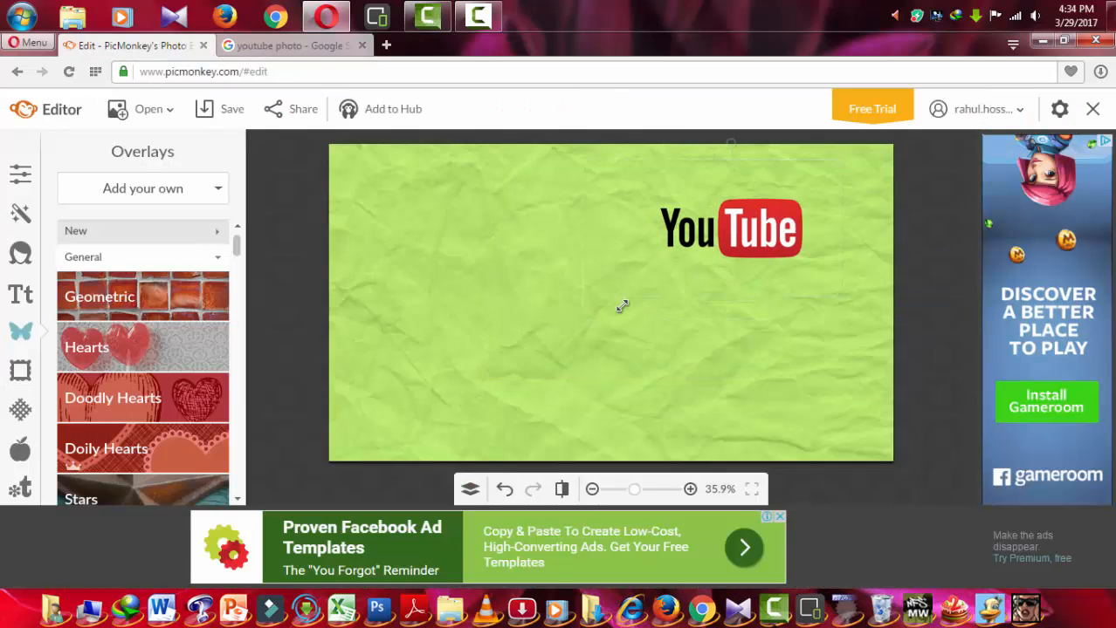
pyautogui.moveTo(774, 193); pyautogui.dragTo(493, 170)
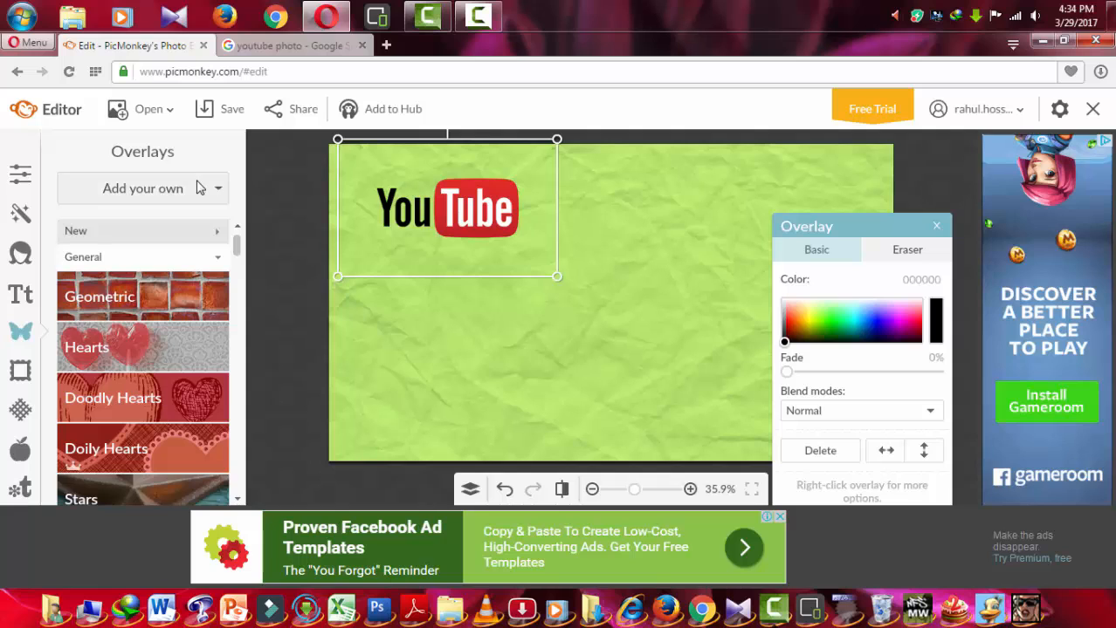
# Step: Search Google Images for "subcribe photo" in another new browser tab
pyautogui.click(143, 189)
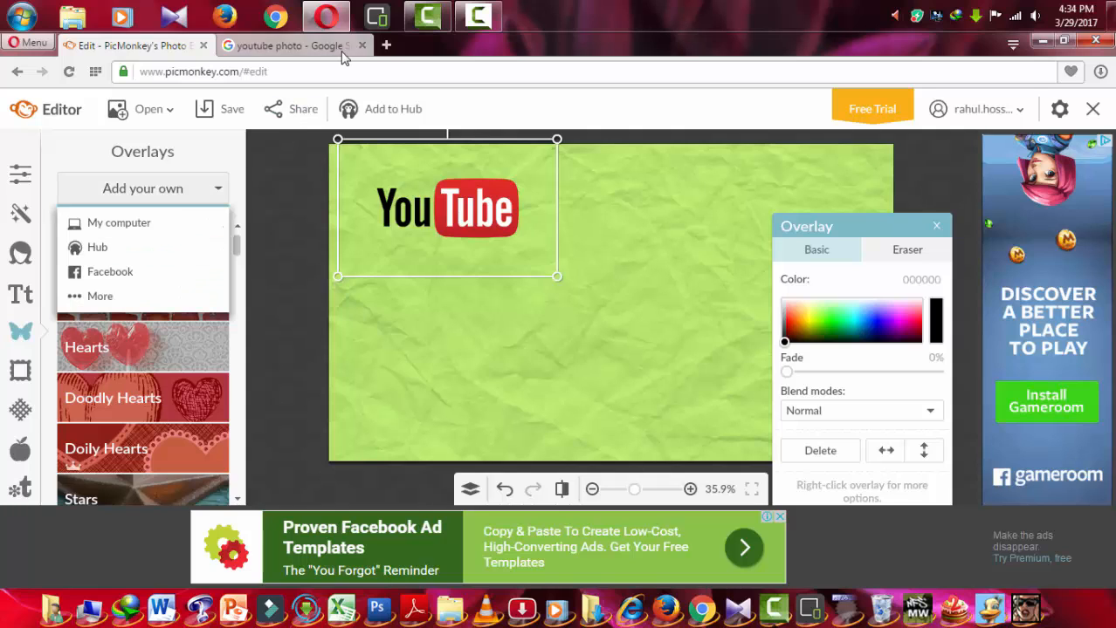
pyautogui.click(387, 45)
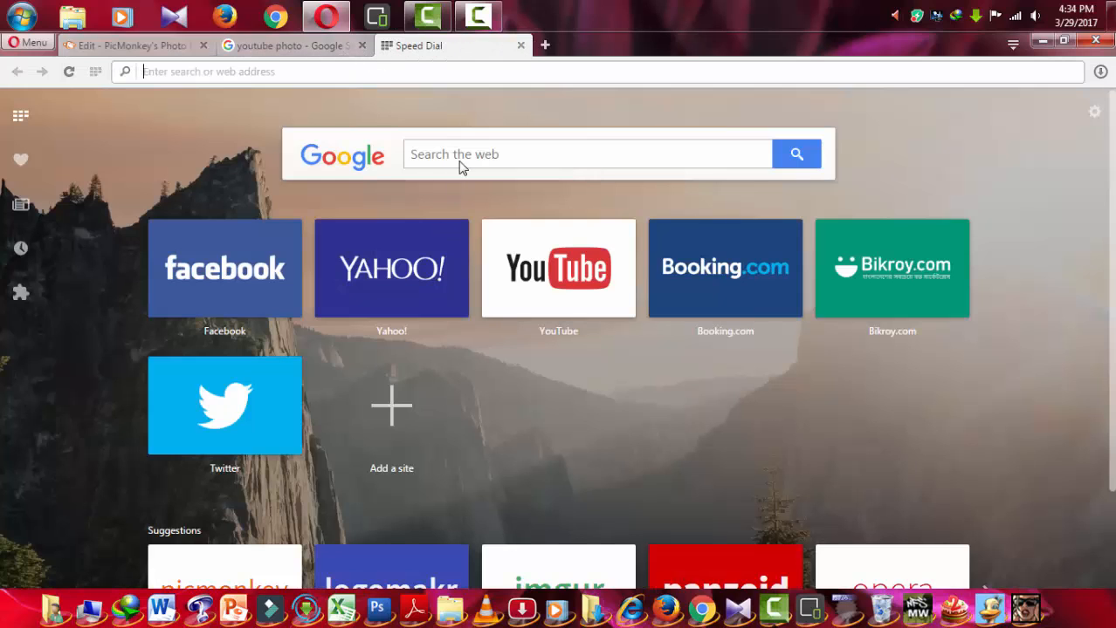
pyautogui.click(460, 157)
pyautogui.write('s')
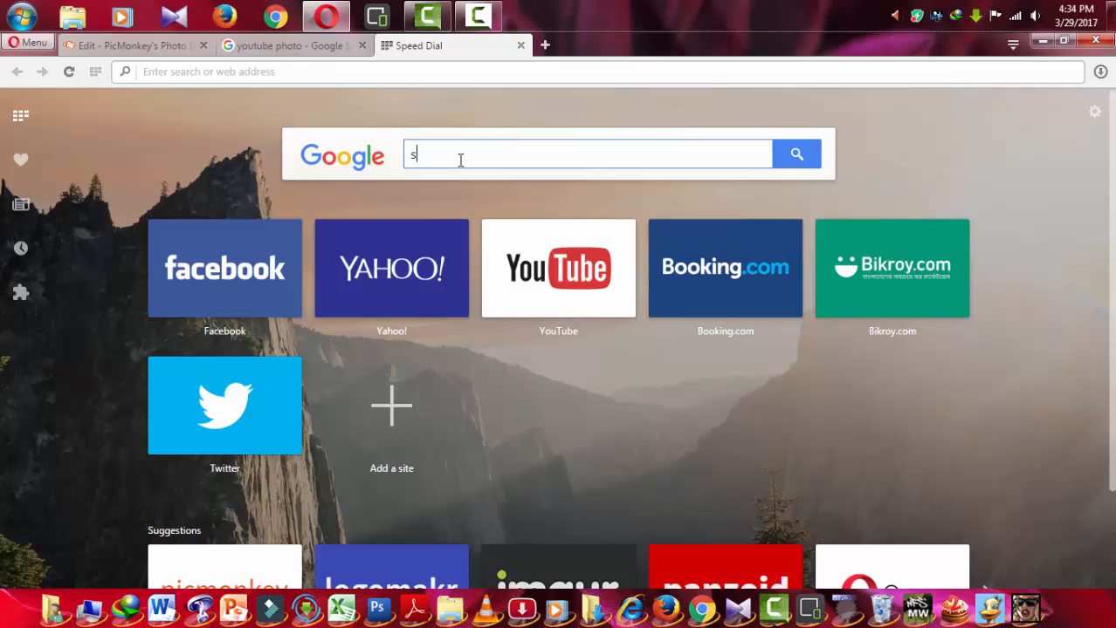
pyautogui.write('ubcribe')
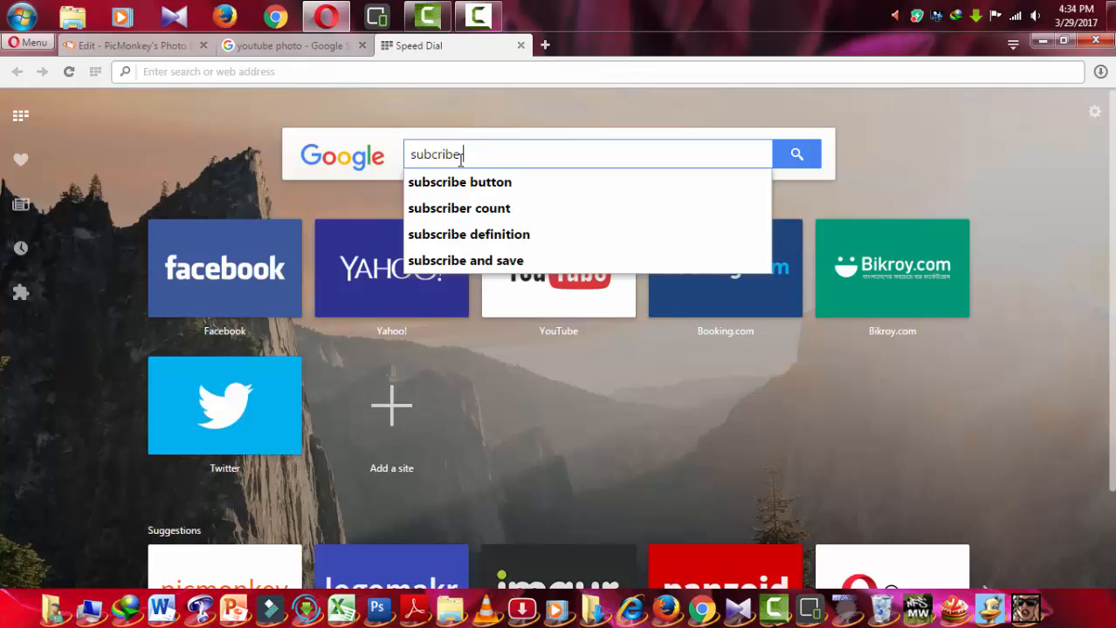
pyautogui.write(' photo')
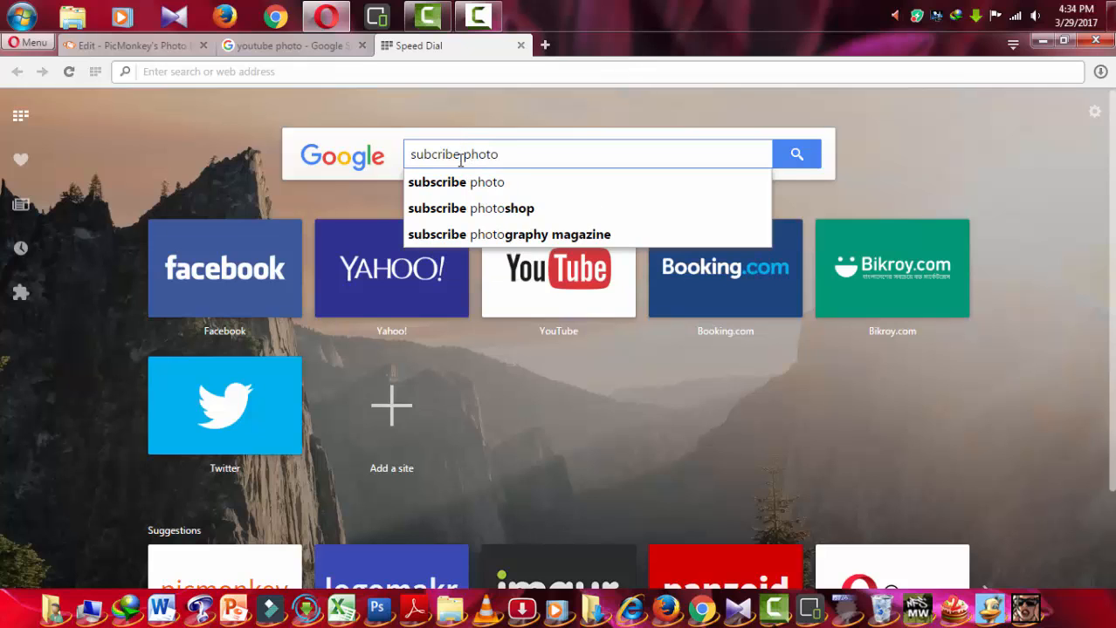
pyautogui.press('Return')
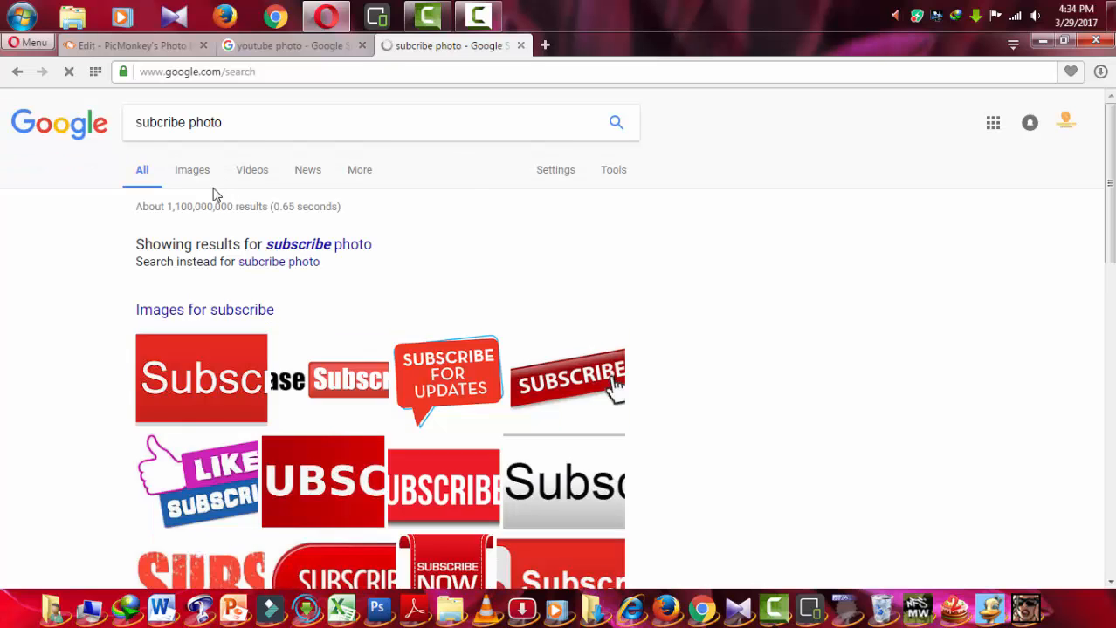
pyautogui.click(194, 172)
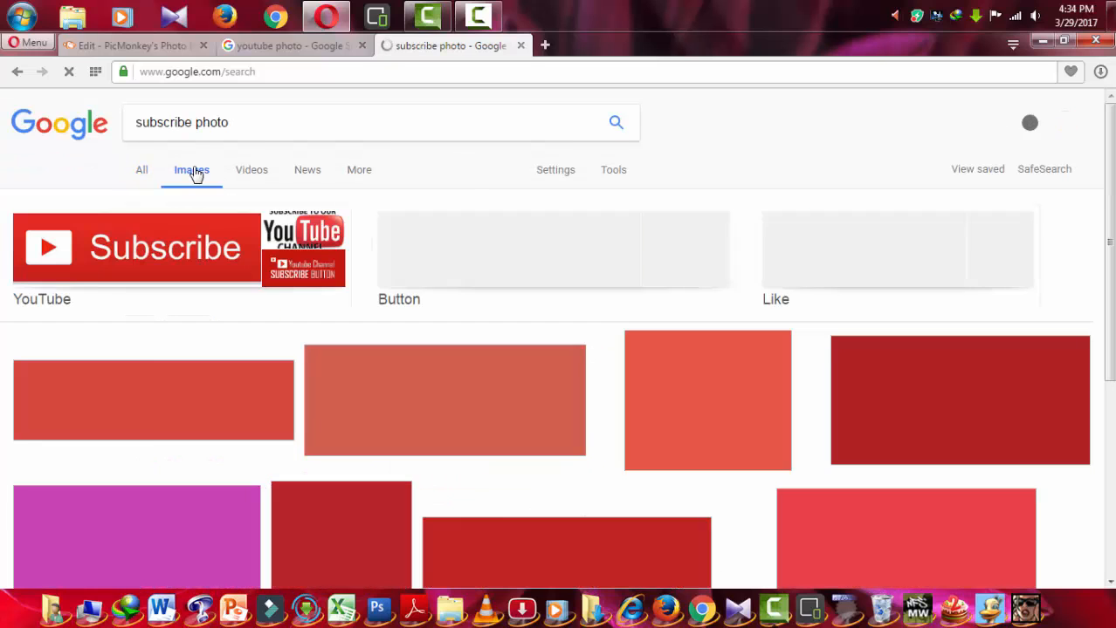